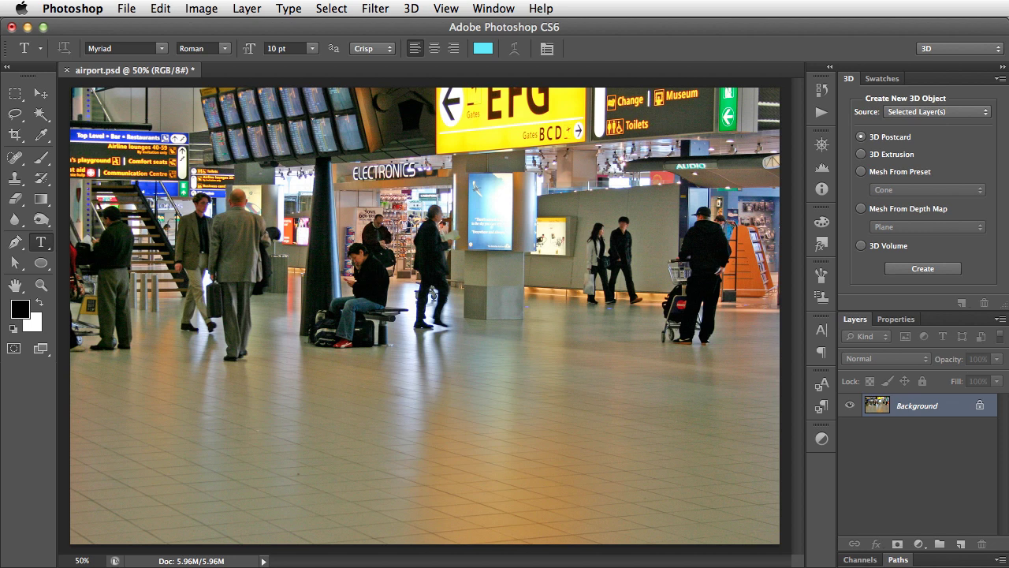
Type AIRPORT, make it Bold 72 pt, and move it up to the middle of the photo
{"action": "left_click", "coordinate": [294, 417]}
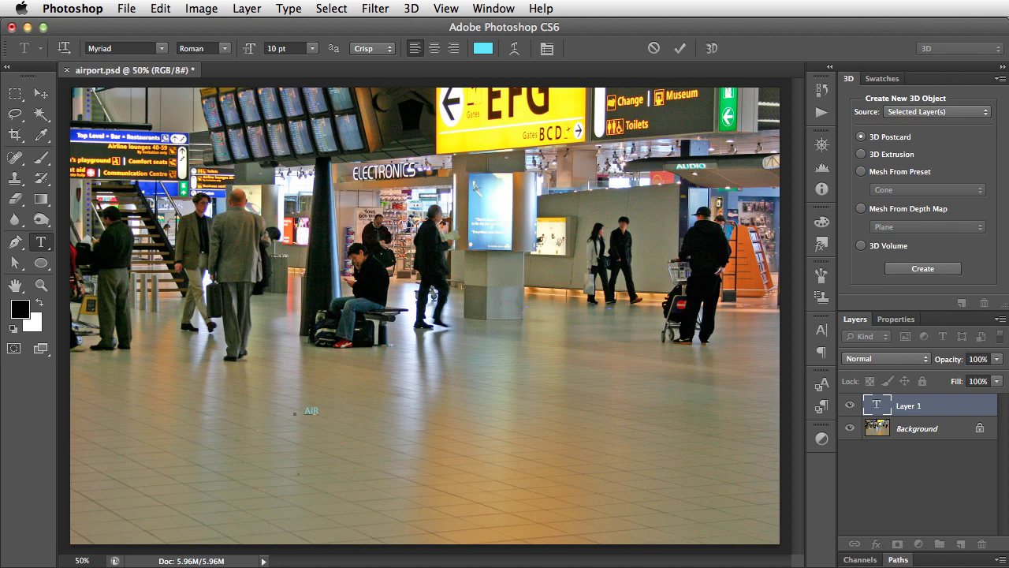
{"action": "key", "text": "ctrl+Return"}
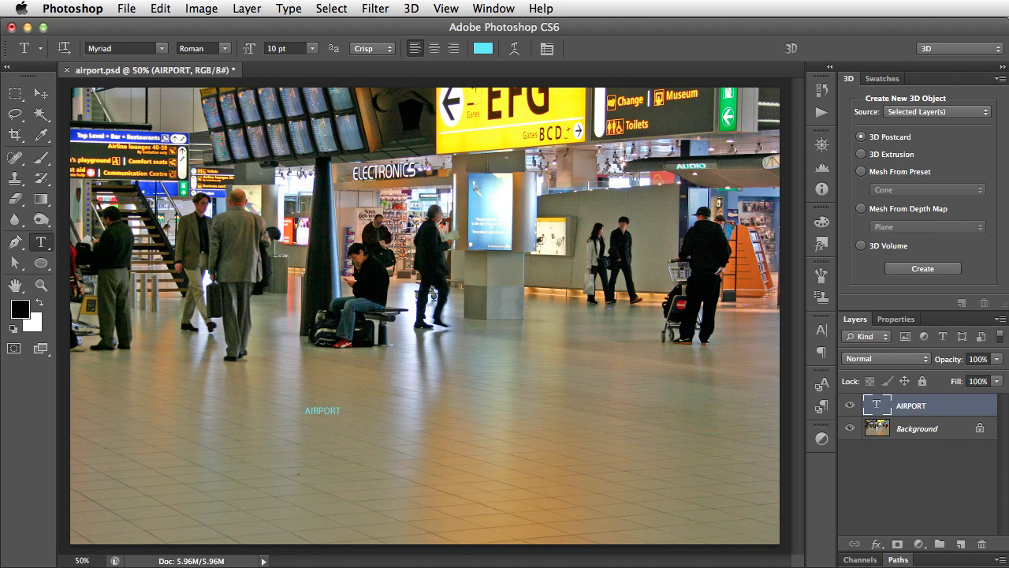
{"action": "left_click", "coordinate": [227, 52]}
{"action": "left_click", "coordinate": [226, 77]}
{"action": "left_click", "coordinate": [312, 49]}
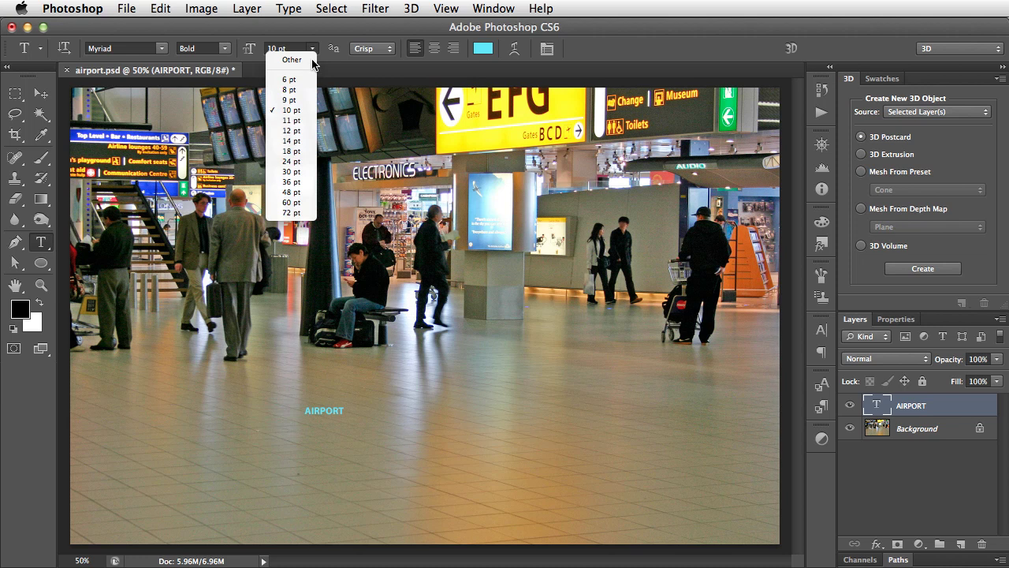
{"action": "left_click", "coordinate": [304, 213]}
{"action": "key", "text": "v"}
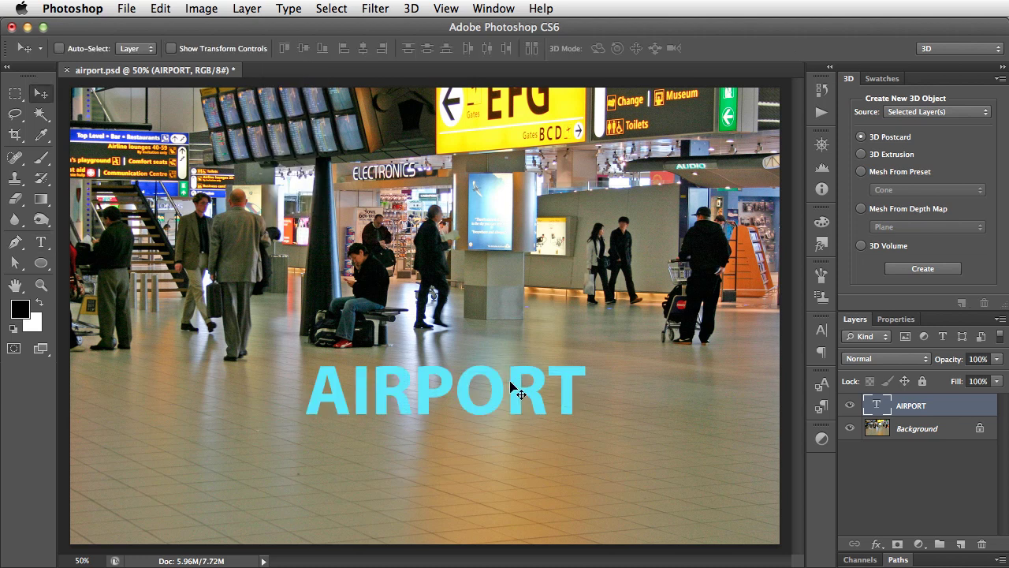
{"action": "left_click_drag", "start_coordinate": [514, 383], "coordinate": [532, 316]}
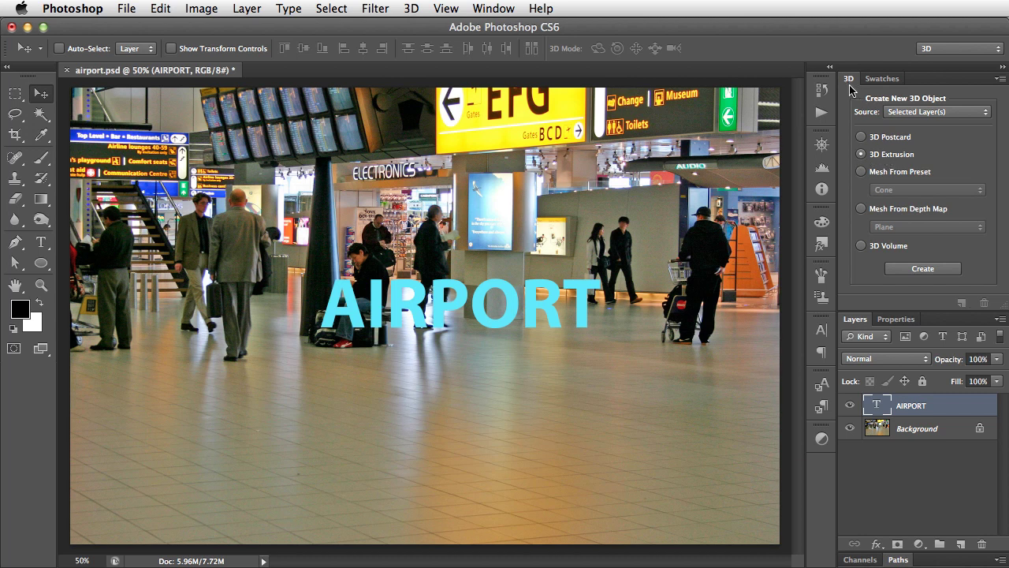
Extrude AIRPORT into 3D, scale it to 118%, and raise it 322.84 along Y
{"action": "left_click", "coordinate": [932, 271]}
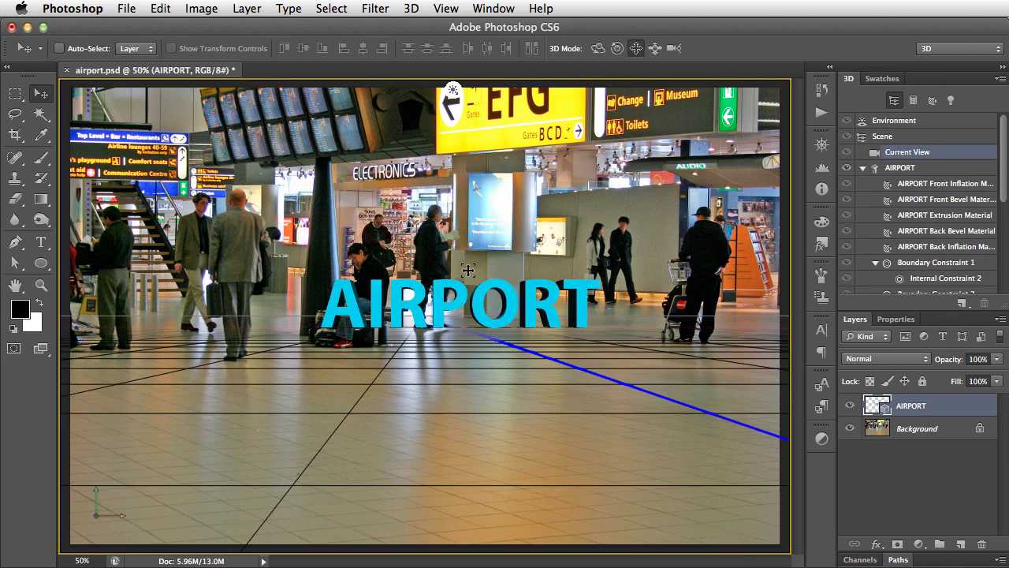
{"action": "left_click", "coordinate": [465, 307]}
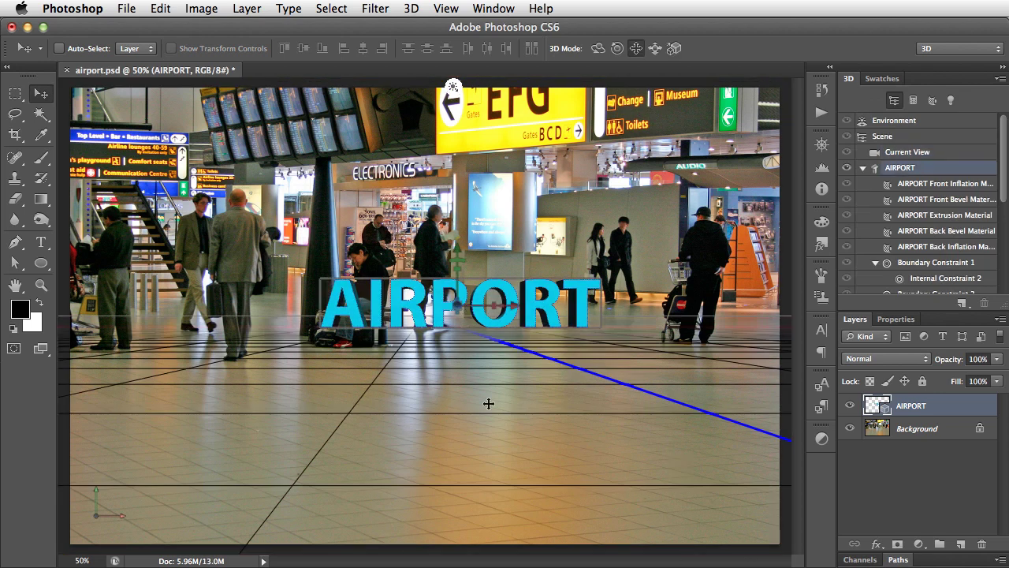
{"action": "left_click_drag", "start_coordinate": [461, 303], "coordinate": [703, 123]}
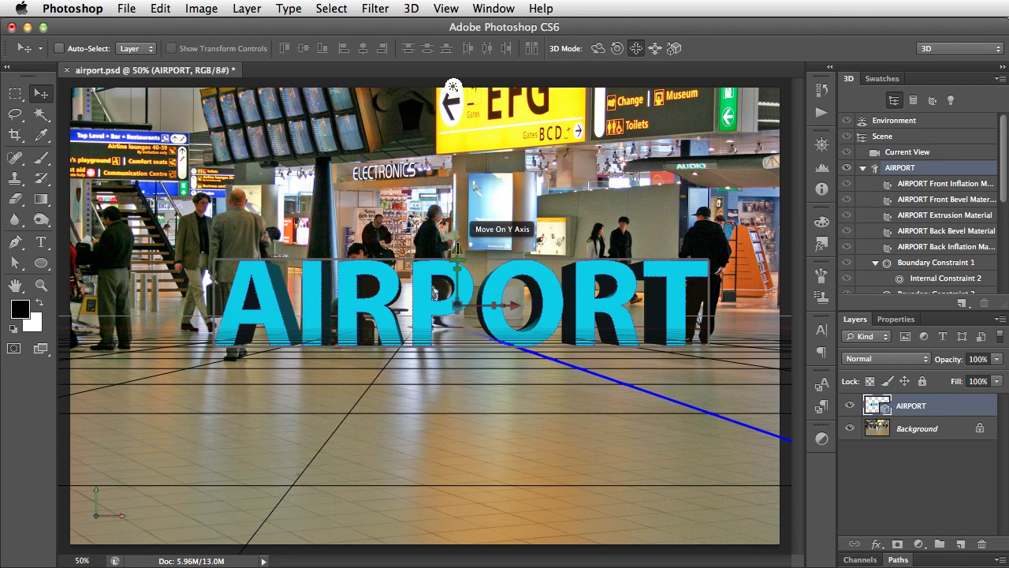
{"action": "left_click_drag", "start_coordinate": [456, 247], "coordinate": [461, 179]}
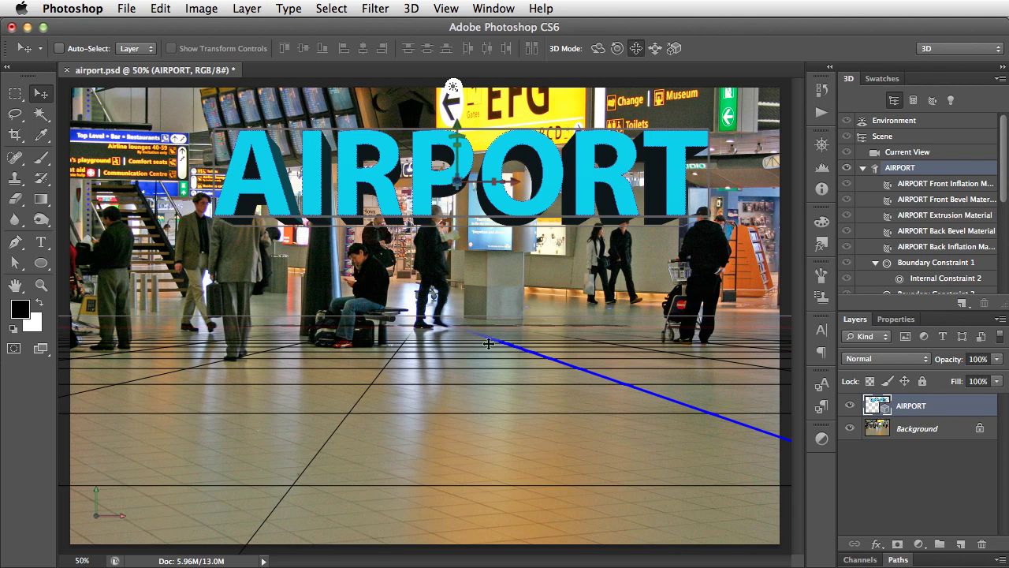
In Vanishing Point, draw a four-corner plane on the floor tiles and widen it across the foreground
{"action": "left_click", "coordinate": [375, 9]}
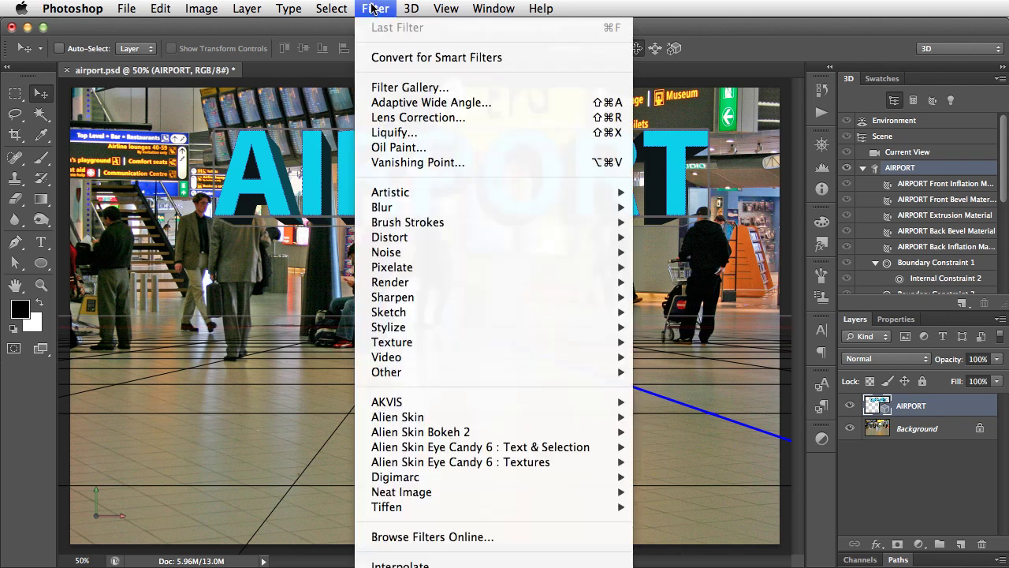
{"action": "left_click", "coordinate": [430, 163]}
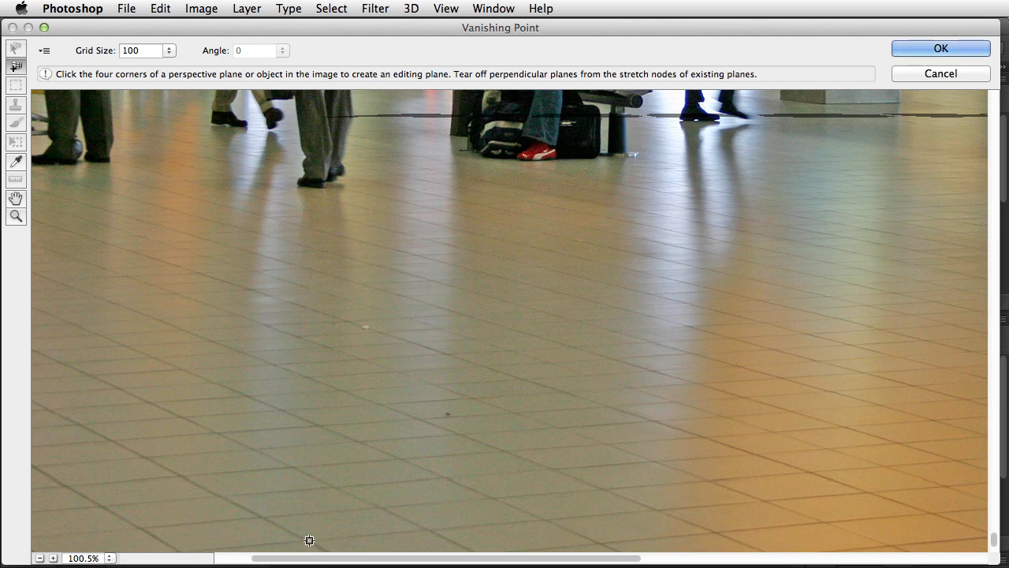
{"action": "left_click", "coordinate": [309, 540]}
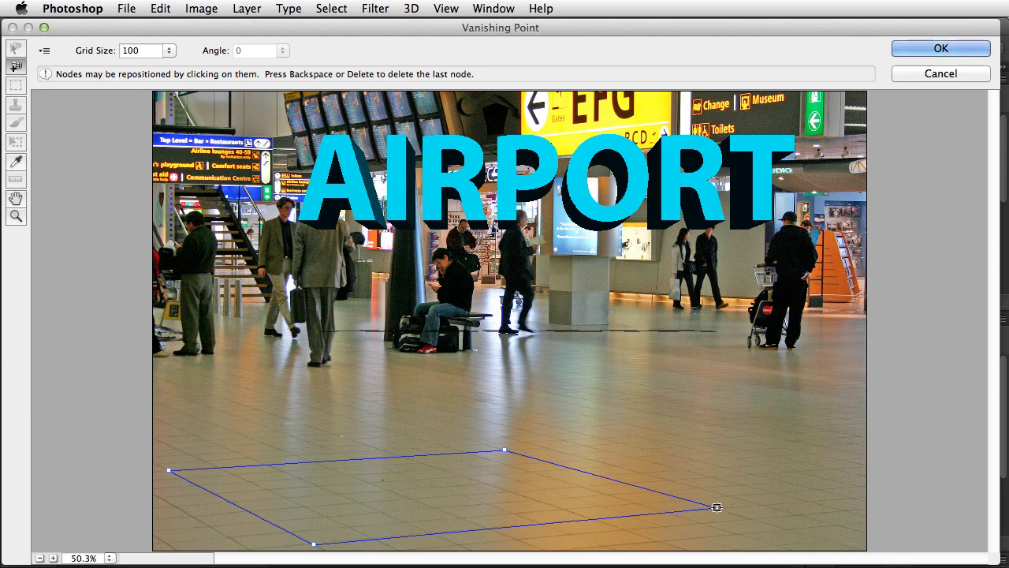
{"action": "scroll", "coordinate": [715, 506], "scroll_direction": "up", "scroll_amount": 1}
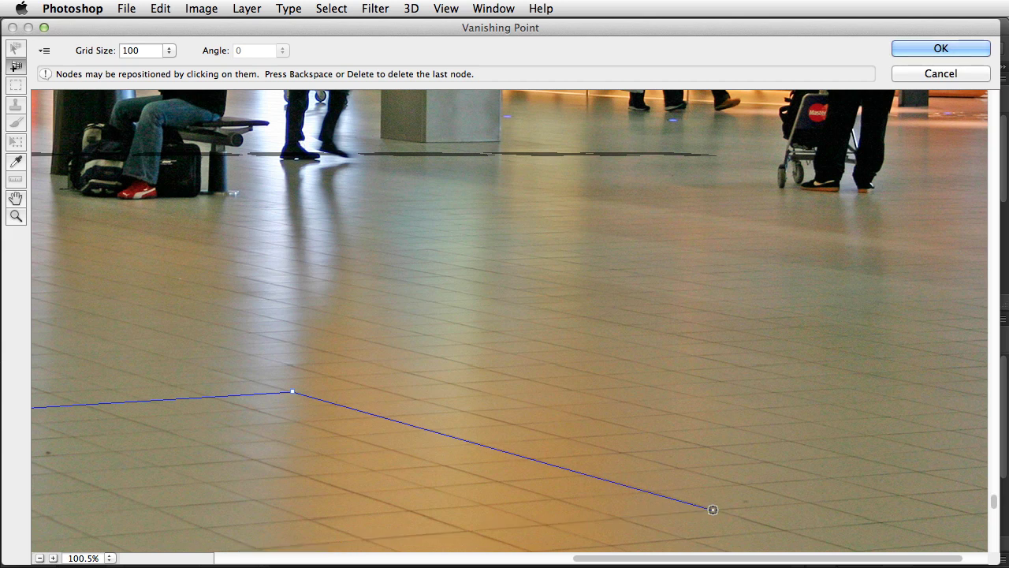
{"action": "left_click", "coordinate": [714, 509]}
{"action": "scroll", "coordinate": [713, 510], "scroll_direction": "down", "scroll_amount": 1}
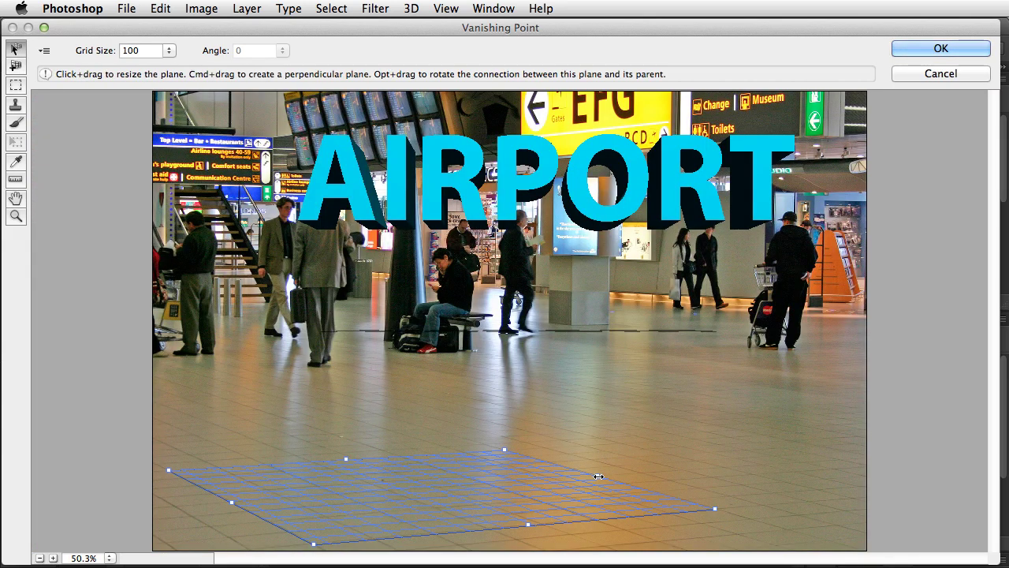
{"action": "left_click_drag", "start_coordinate": [598, 476], "coordinate": [682, 464]}
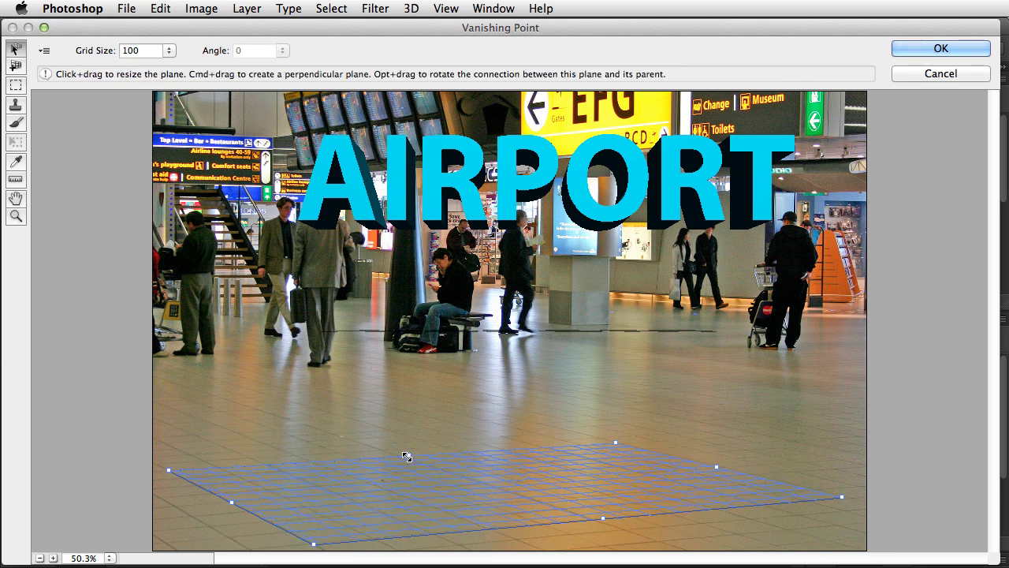
{"action": "left_click_drag", "start_coordinate": [408, 455], "coordinate": [394, 451]}
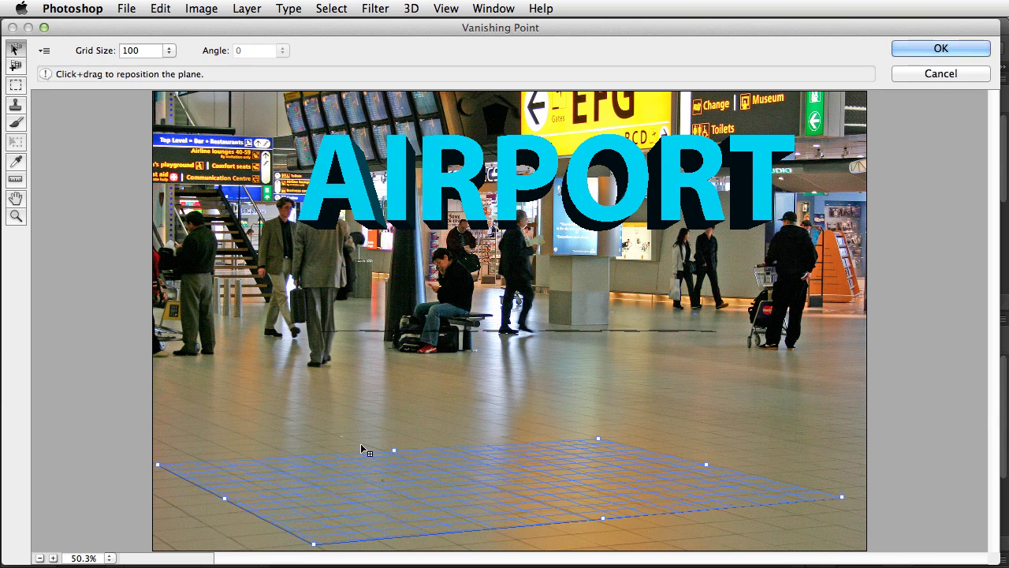
Confirm the floor plane and set the 3D camera view to Vanishing Point Grid
{"action": "left_click", "coordinate": [921, 50]}
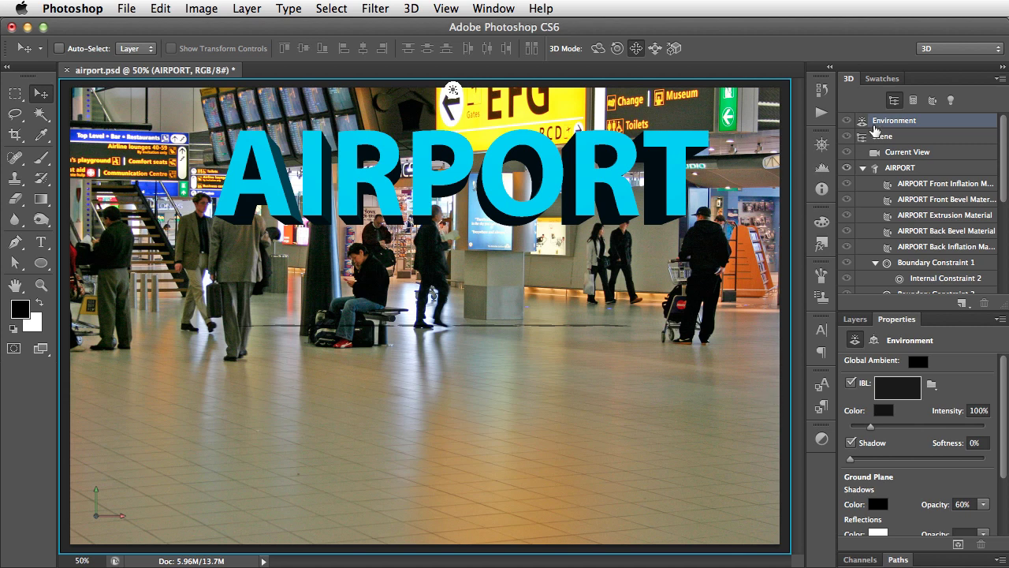
{"action": "left_click", "coordinate": [875, 155]}
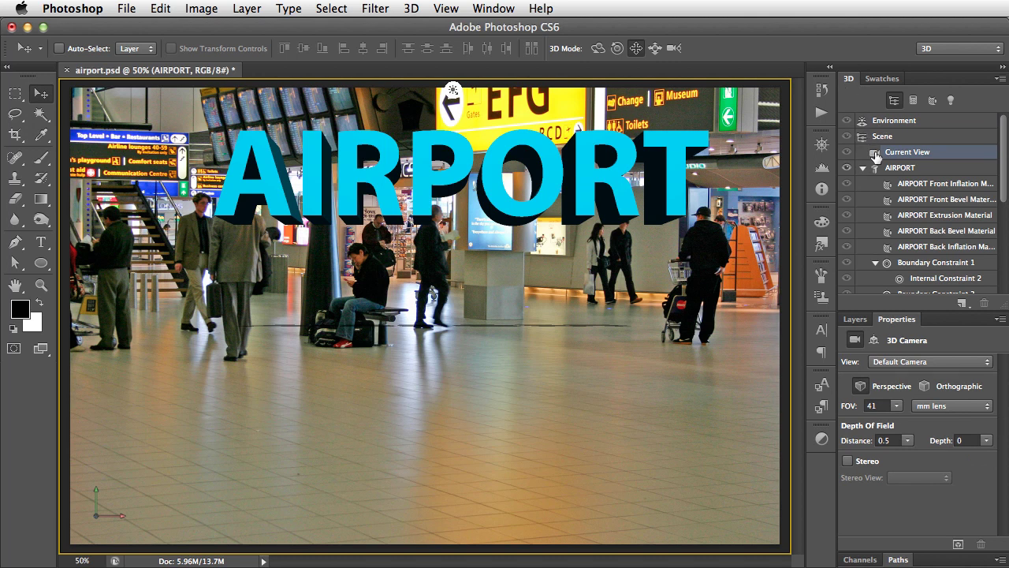
{"action": "left_click", "coordinate": [909, 361]}
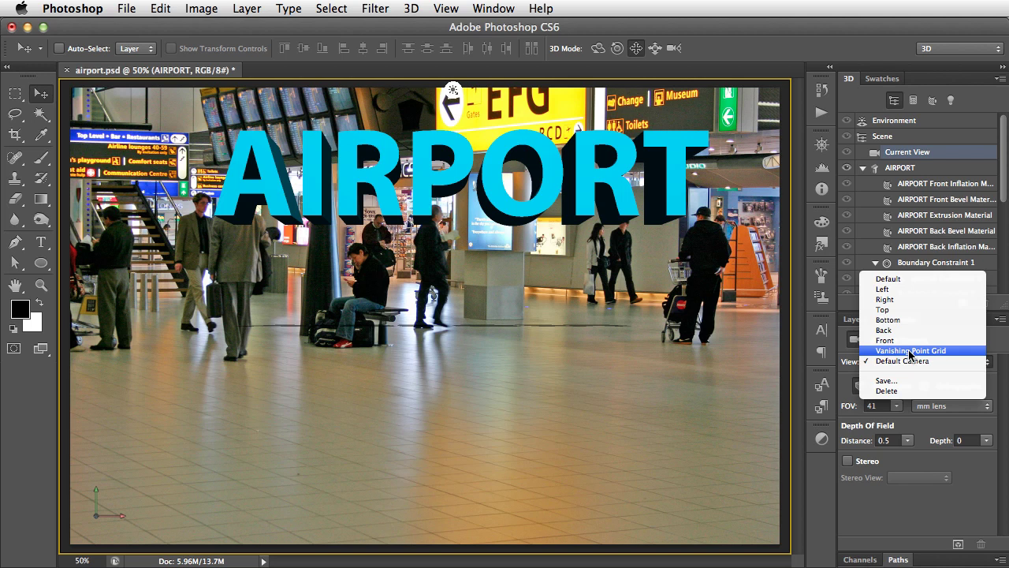
{"action": "left_click", "coordinate": [910, 351]}
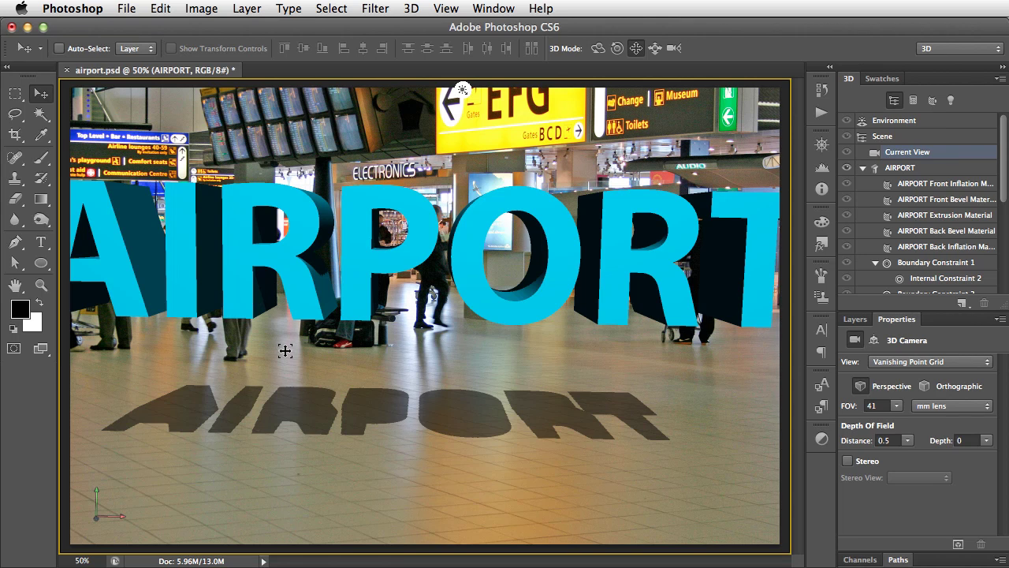
Turn on View > Show > 3D Ground Plane, then go back to the Show options
{"action": "left_click", "coordinate": [445, 8]}
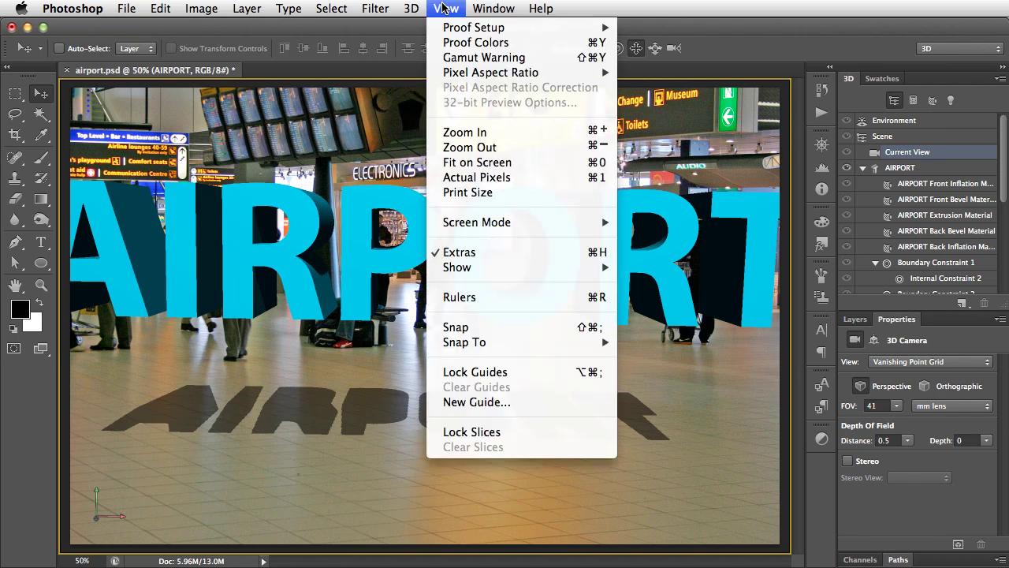
{"action": "mouse_move", "coordinate": [518, 267]}
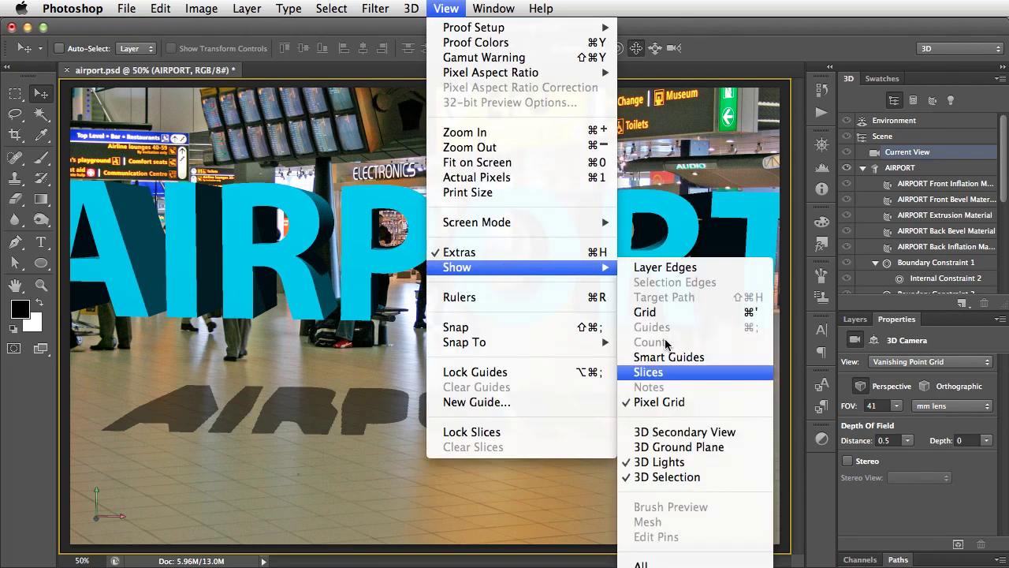
{"action": "left_click", "coordinate": [702, 446]}
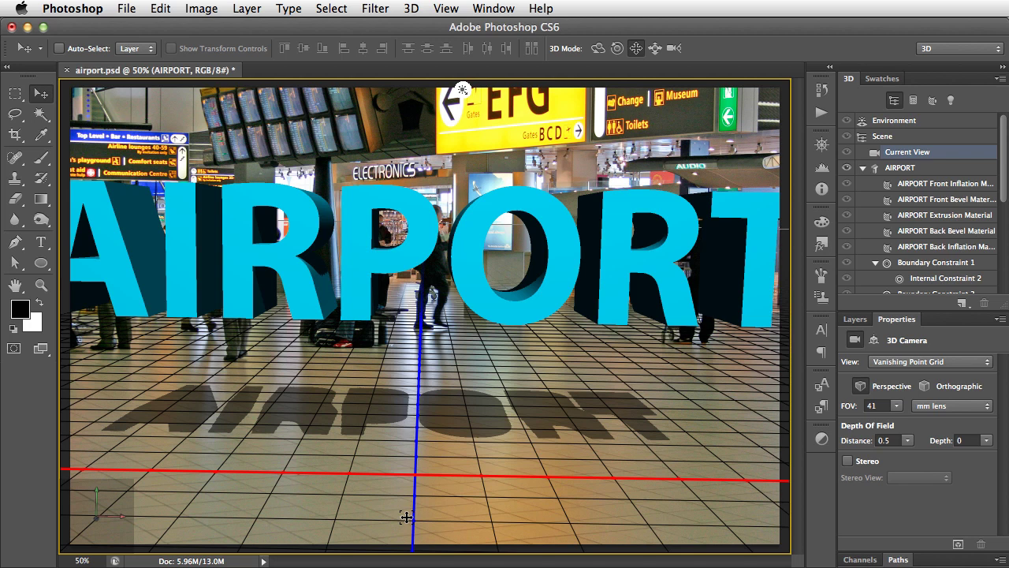
{"action": "left_click", "coordinate": [408, 7]}
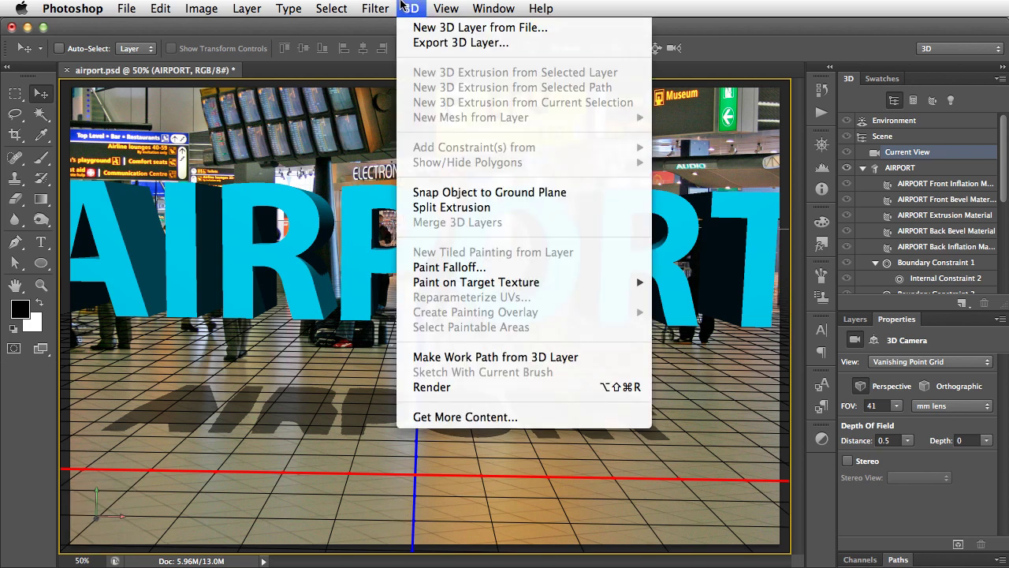
{"action": "key", "text": "Right"}
Hide the 3D ground plane and move AIRPORT down on Y and back along Z onto the floor
{"action": "mouse_move", "coordinate": [573, 270]}
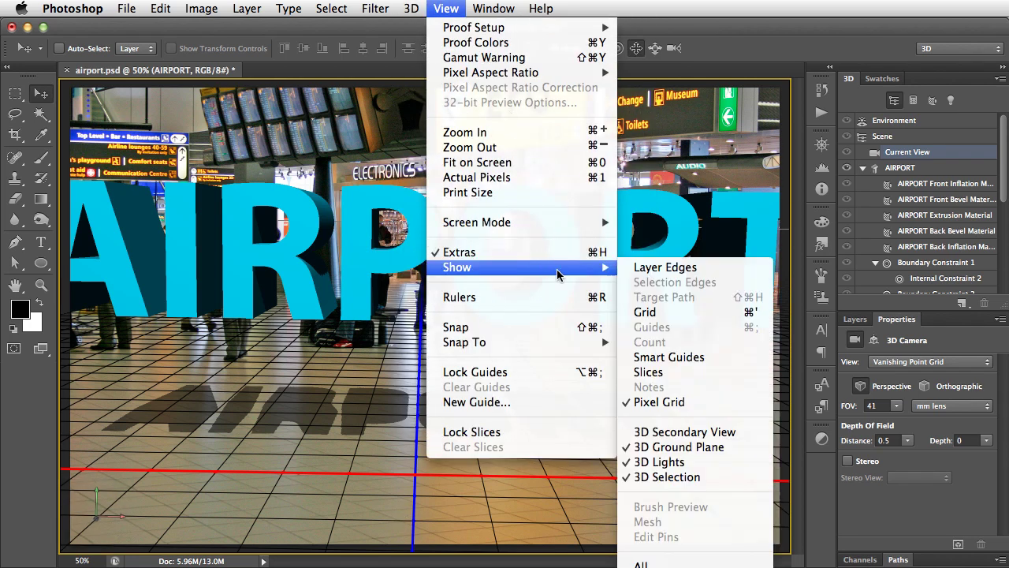
{"action": "left_click", "coordinate": [710, 448]}
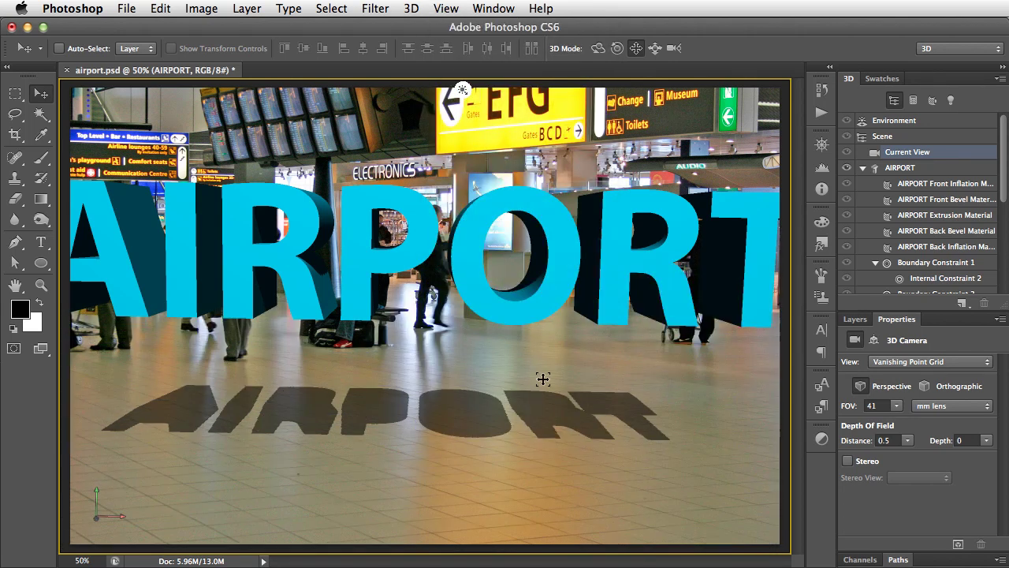
{"action": "left_click", "coordinate": [433, 233]}
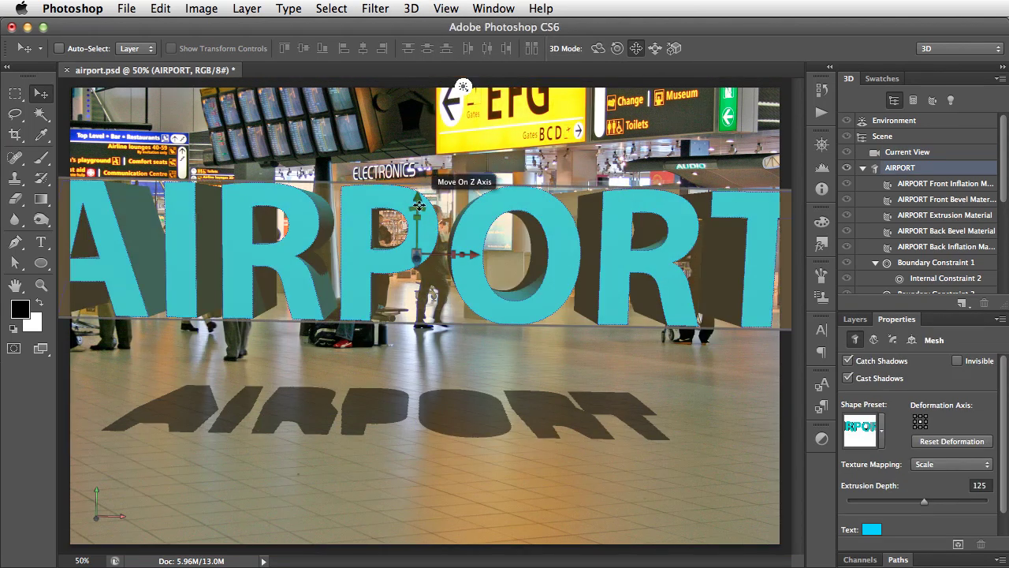
{"action": "left_click_drag", "start_coordinate": [418, 201], "coordinate": [430, 278]}
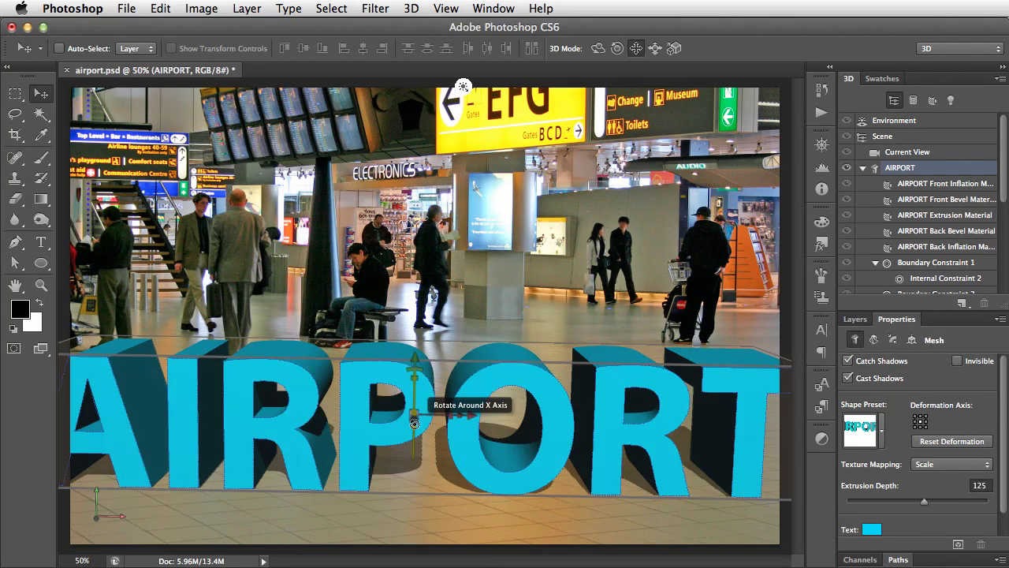
{"action": "left_click_drag", "start_coordinate": [413, 424], "coordinate": [417, 307]}
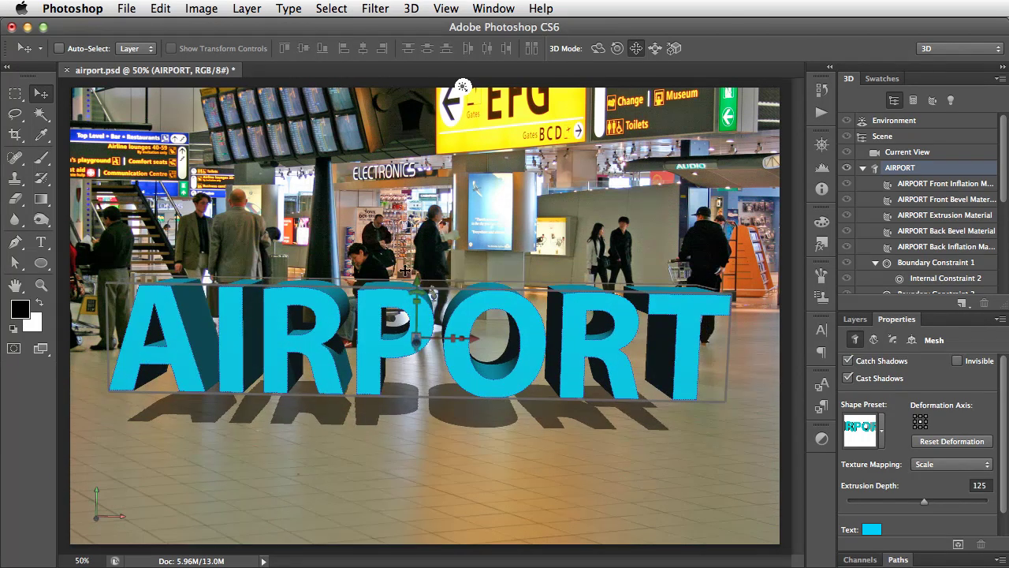
Snap AIRPORT to the ground plane, rotate it about Y, and slide it right along X
{"action": "left_click", "coordinate": [411, 8]}
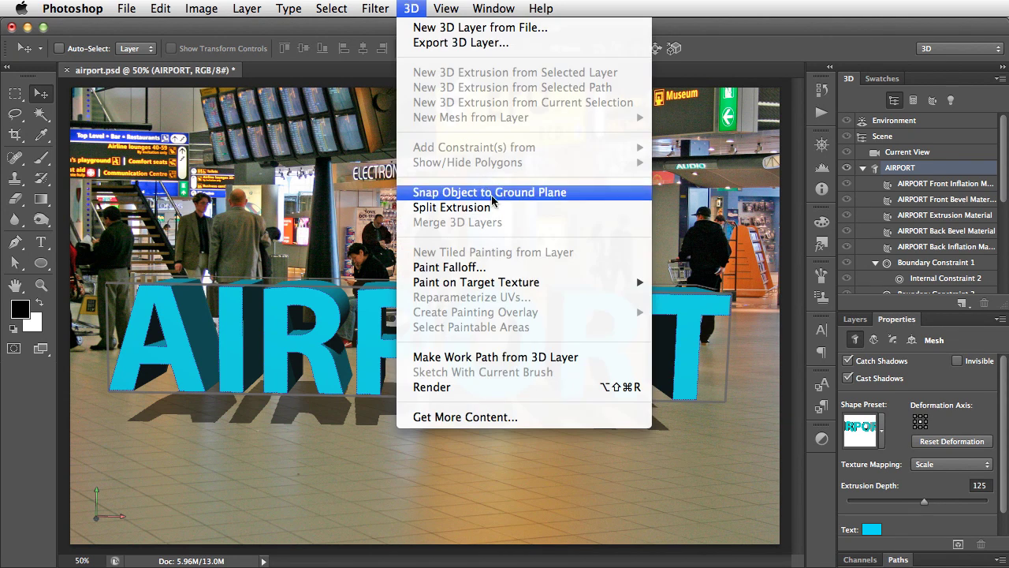
{"action": "left_click", "coordinate": [514, 192]}
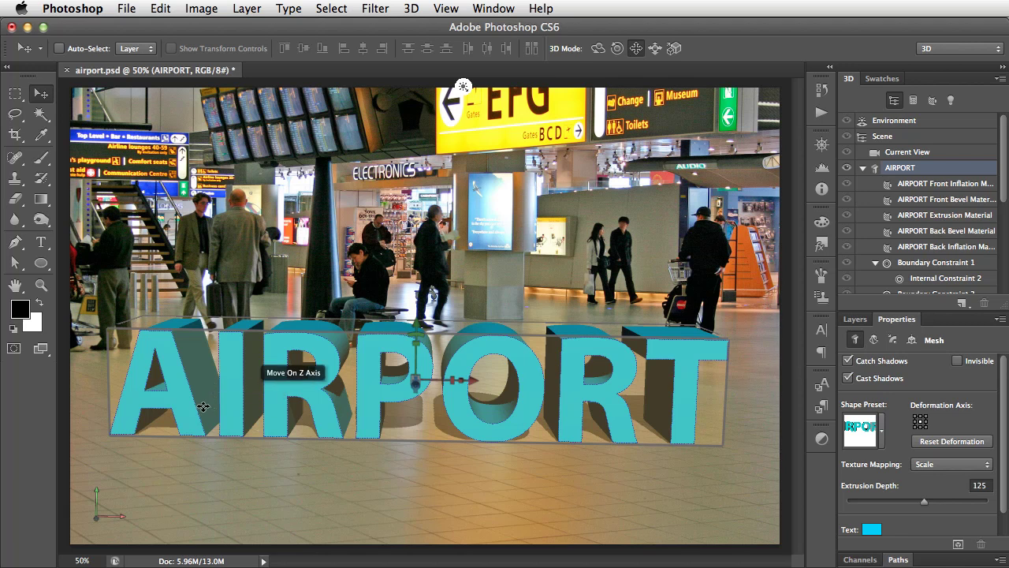
{"action": "left_click_drag", "start_coordinate": [708, 402], "coordinate": [749, 372]}
{"action": "left_click_drag", "start_coordinate": [114, 437], "coordinate": [238, 487]}
Scale the AIRPORT mesh to about 140%, snap it to the ground plane, and nudge it along X
{"action": "left_click", "coordinate": [469, 373]}
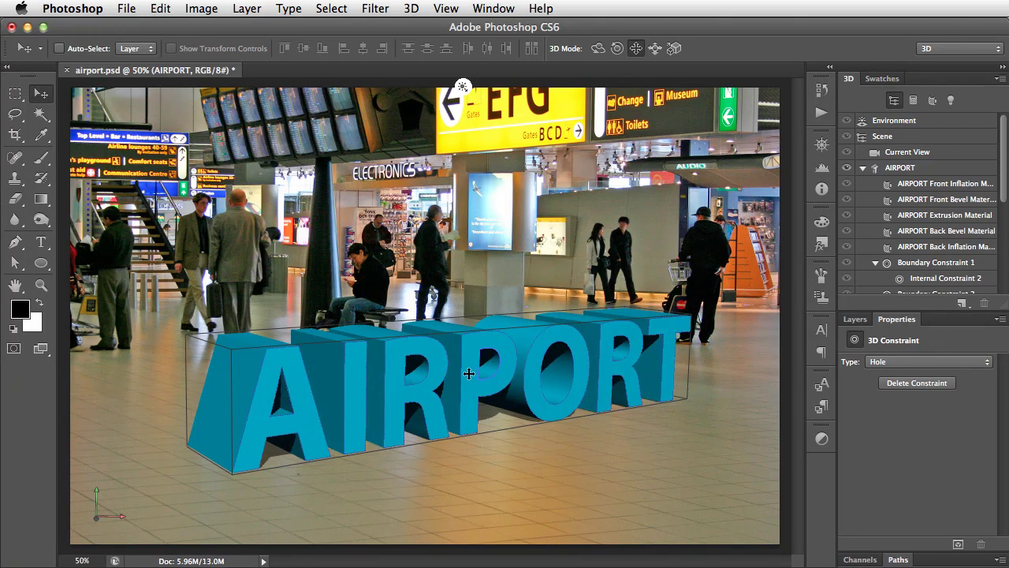
{"action": "left_click", "coordinate": [469, 373]}
{"action": "left_click_drag", "start_coordinate": [469, 371], "coordinate": [514, 268]}
{"action": "left_click", "coordinate": [412, 8]}
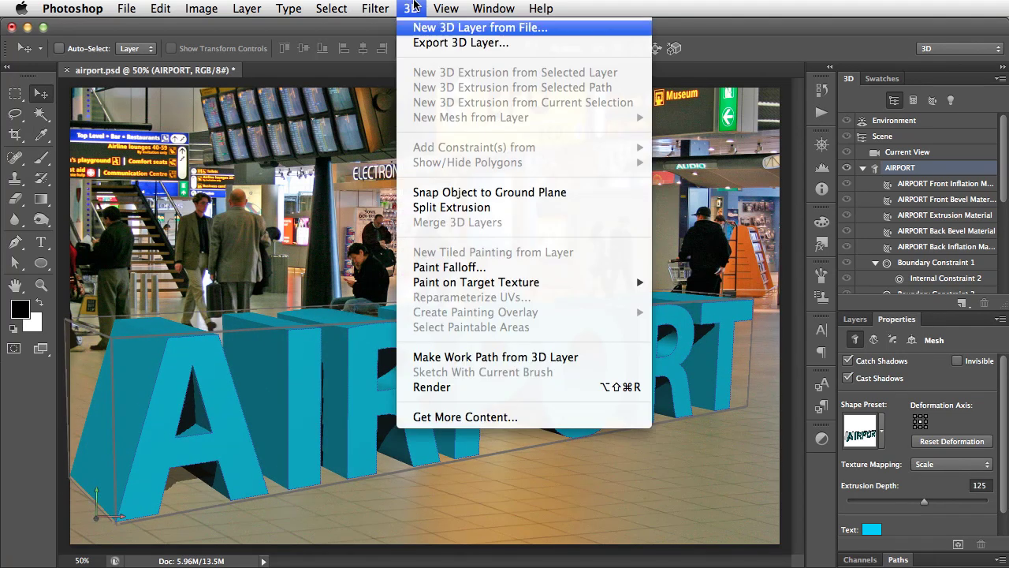
{"action": "left_click", "coordinate": [489, 192]}
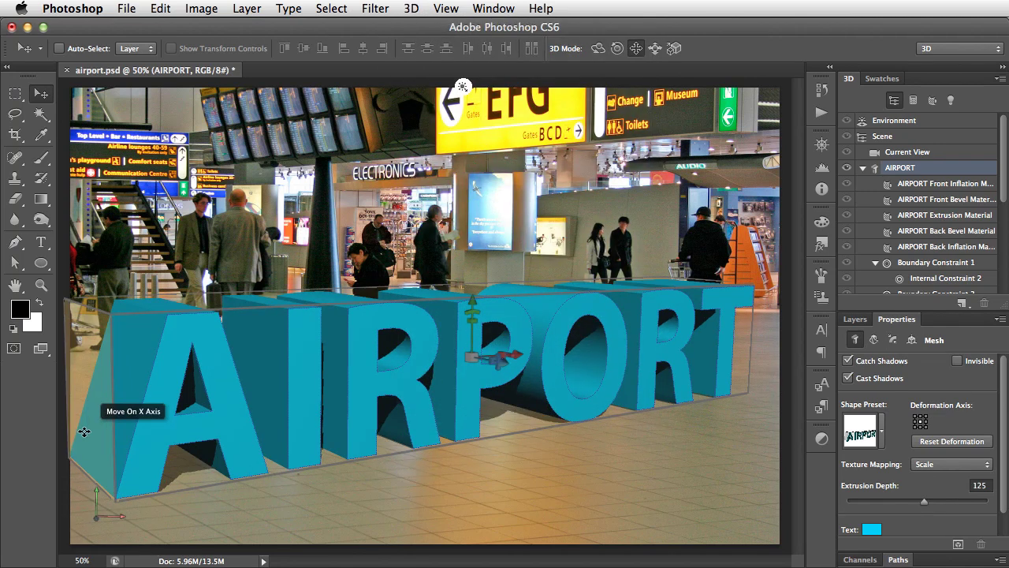
{"action": "left_click_drag", "start_coordinate": [83, 430], "coordinate": [115, 424]}
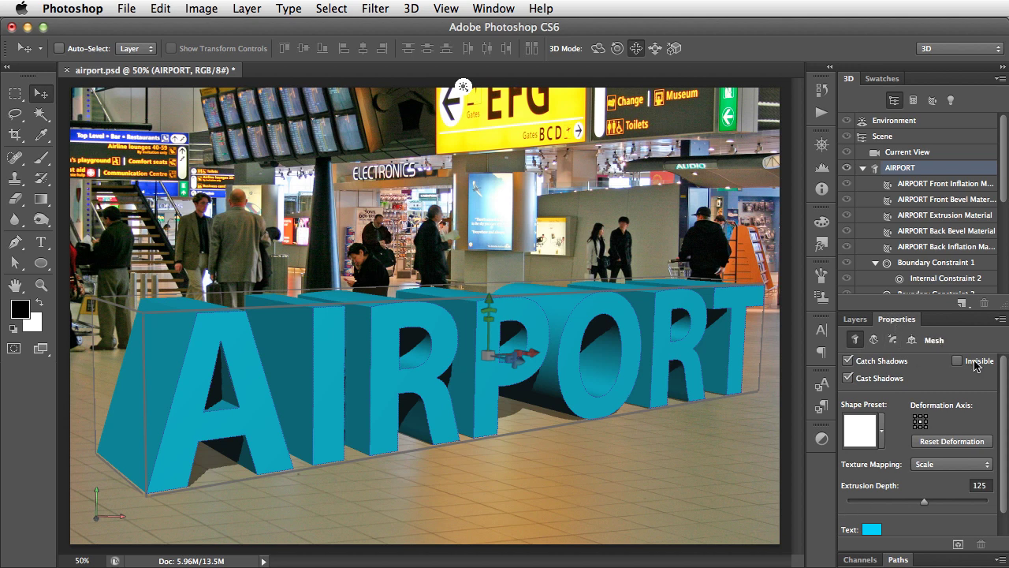
Set the AIRPORT text colour to the floor's beige (91896b) sampled with the eyedropper
{"action": "scroll", "coordinate": [1005, 394], "scroll_direction": "down", "scroll_amount": 2}
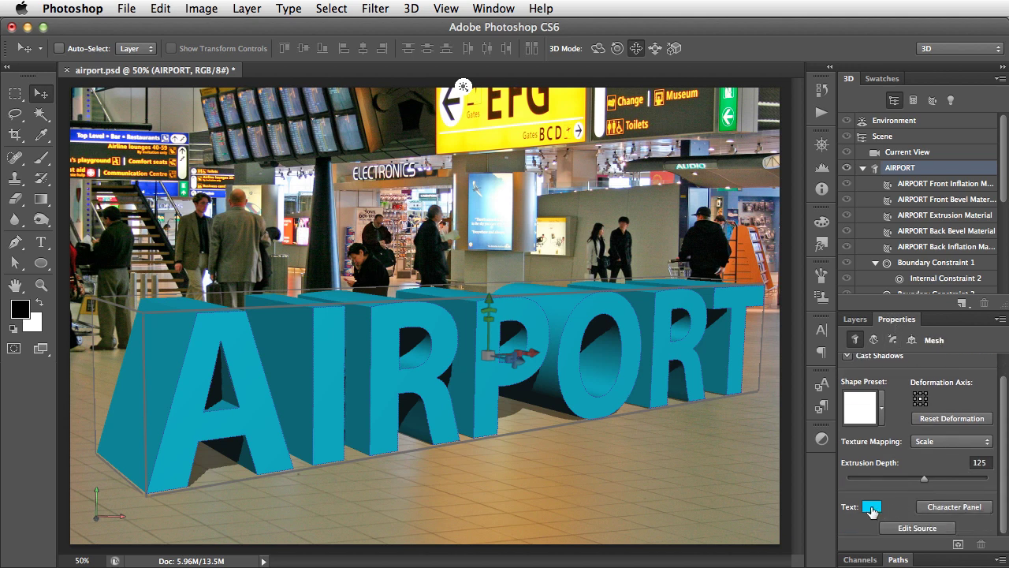
{"action": "left_click", "coordinate": [870, 509]}
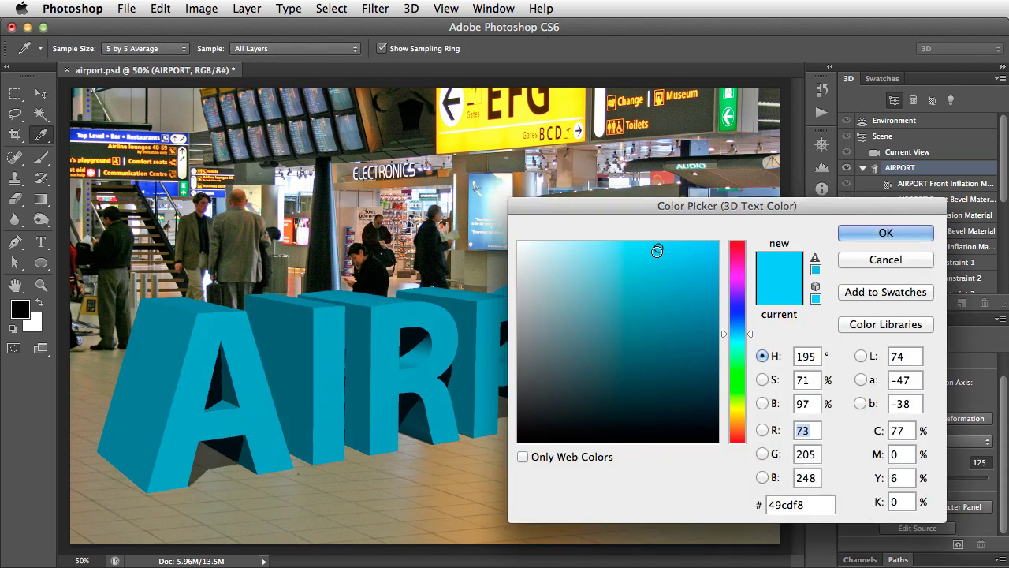
{"action": "mouse_move", "coordinate": [750, 338]}
{"action": "left_mouse_down"}
{"action": "mouse_move", "coordinate": [752, 355]}
{"action": "mouse_move", "coordinate": [753, 320]}
{"action": "mouse_move", "coordinate": [753, 332]}
{"action": "left_mouse_up"}
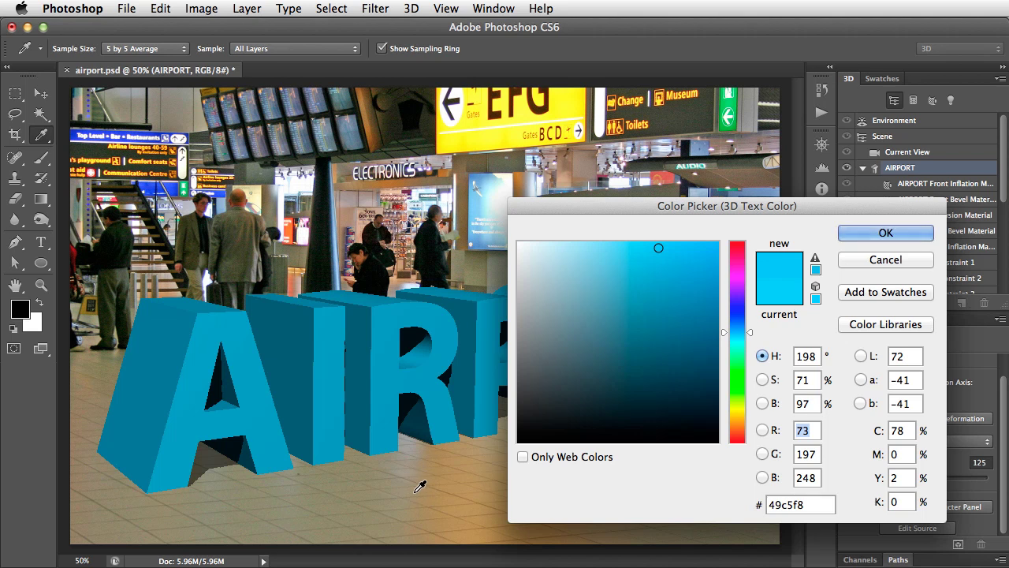
{"action": "left_click", "coordinate": [365, 488]}
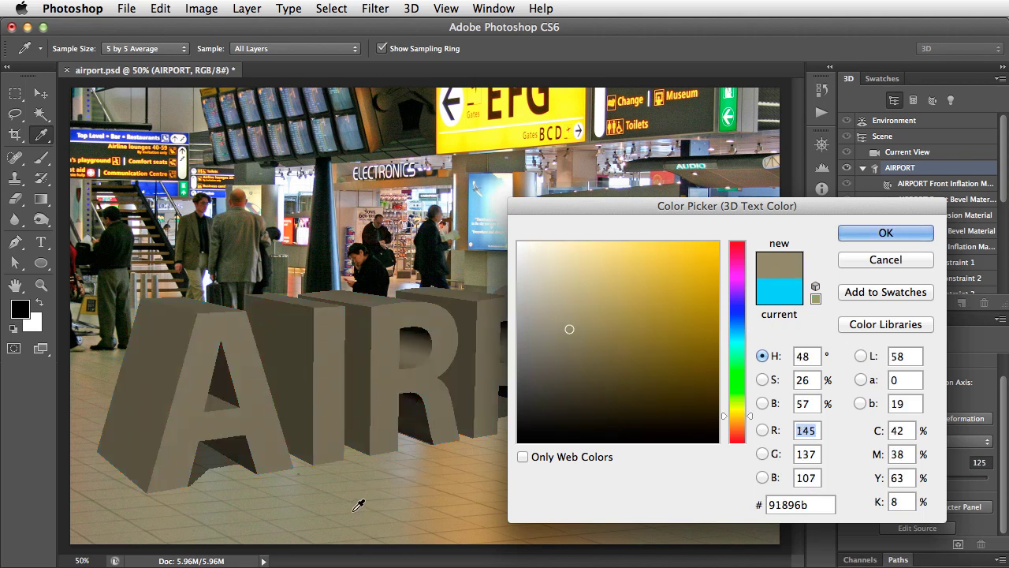
{"action": "key", "text": "Return"}
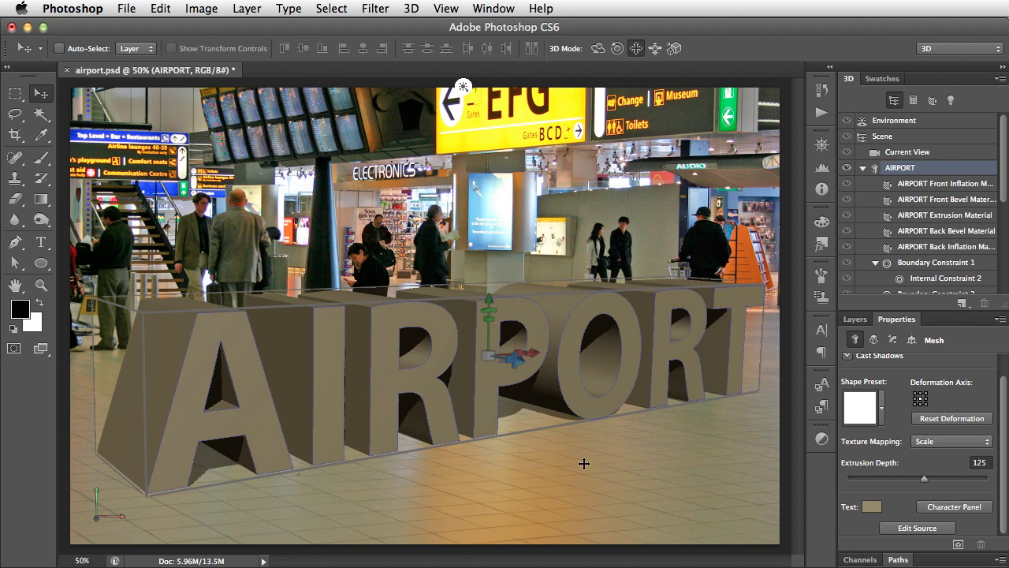
Give the AIRPORT mesh's front cap a peaked contour bevel about 29% wide
{"action": "left_click", "coordinate": [365, 420]}
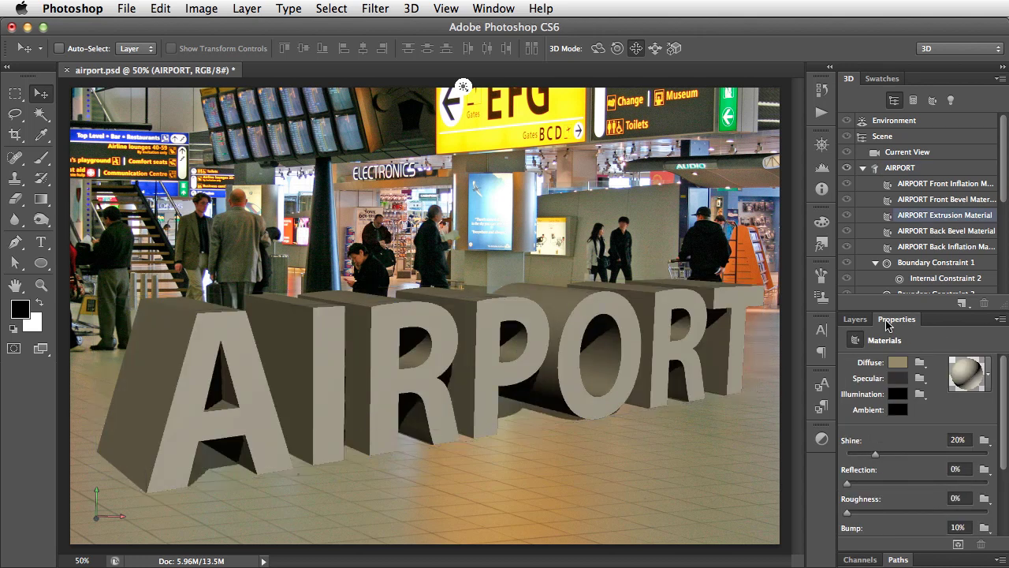
{"action": "left_click", "coordinate": [611, 361]}
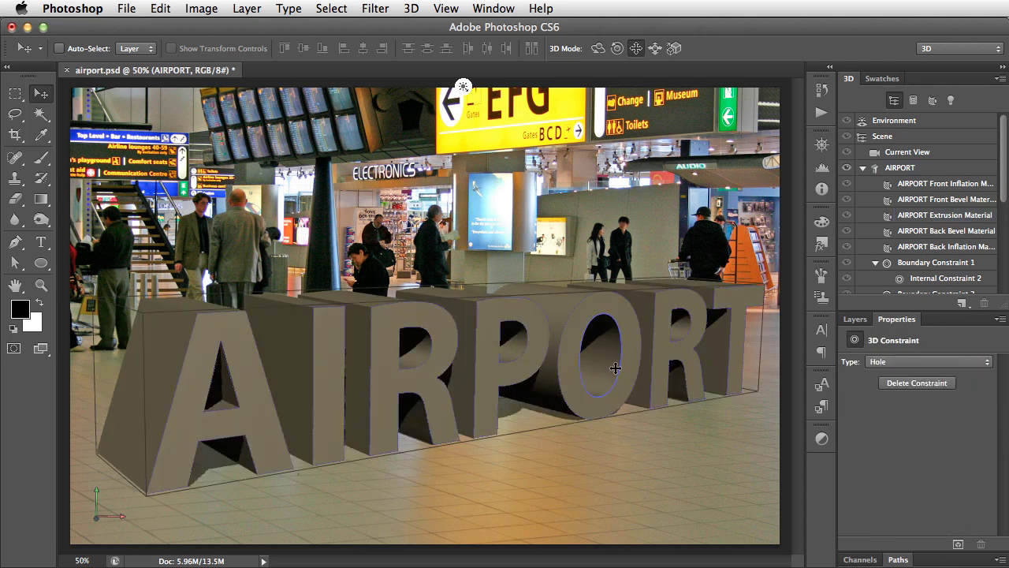
{"action": "left_click", "coordinate": [619, 363]}
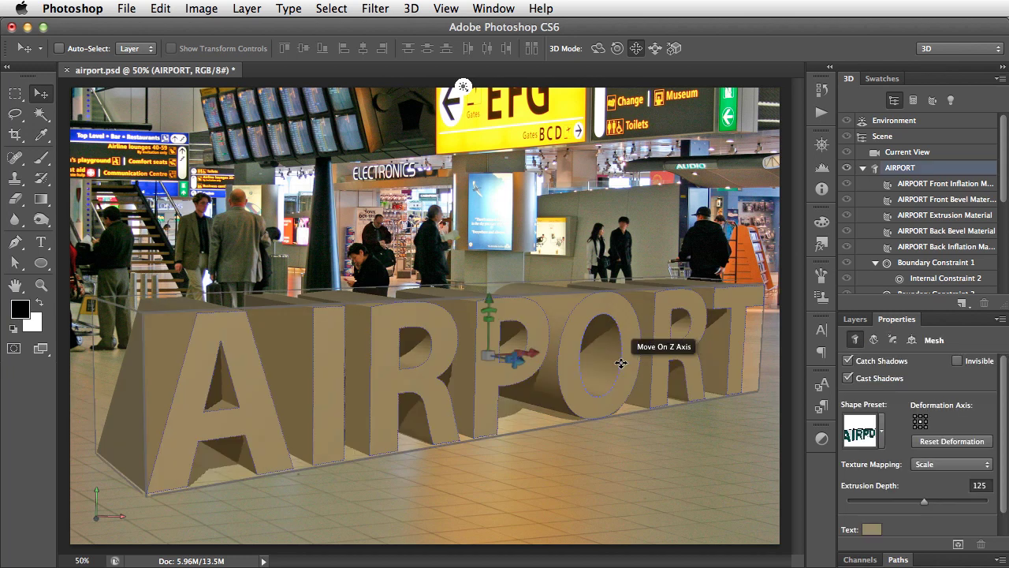
{"action": "left_click", "coordinate": [875, 341]}
{"action": "left_click", "coordinate": [893, 340]}
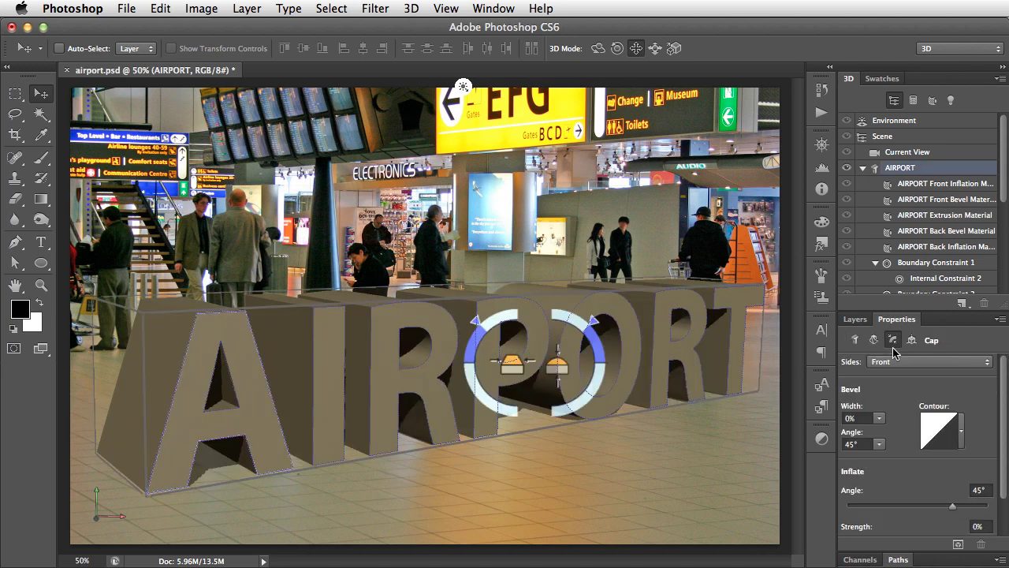
{"action": "left_click", "coordinate": [964, 433]}
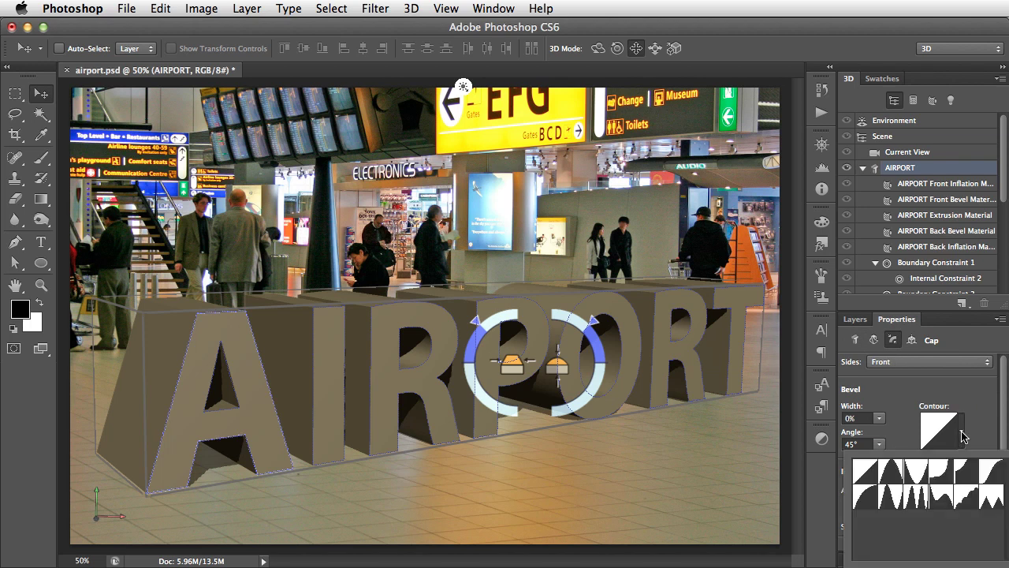
{"action": "left_click", "coordinate": [891, 471]}
{"action": "left_click", "coordinate": [889, 403]}
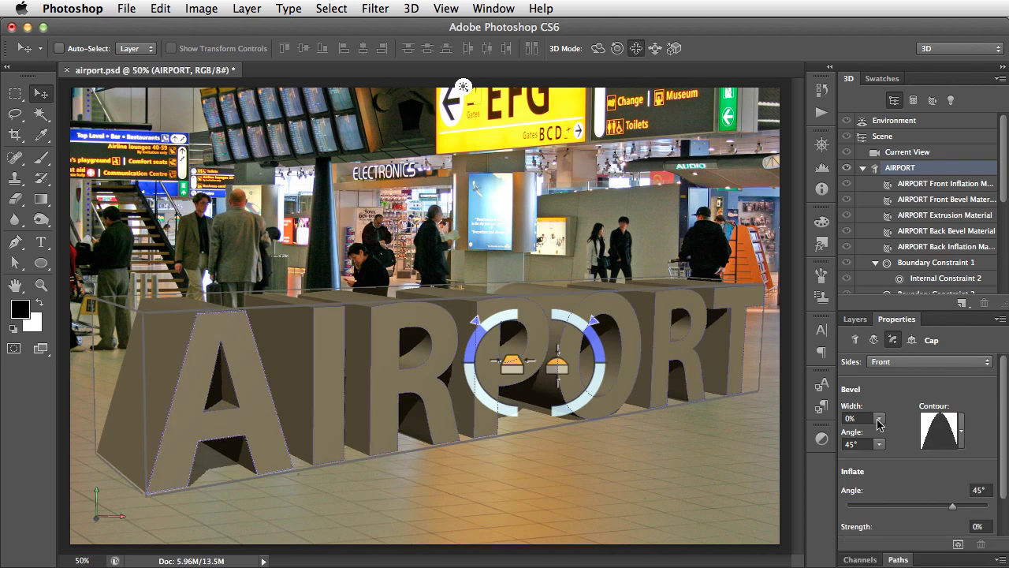
{"action": "left_click_drag", "start_coordinate": [879, 424], "coordinate": [903, 432]}
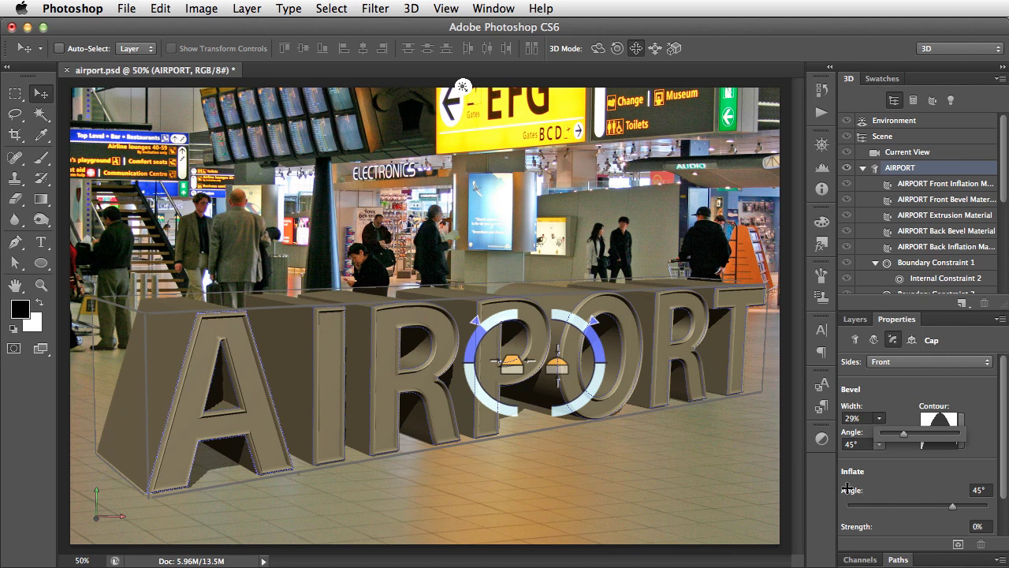
Select Current View in the 3D panel to show the 3D Camera properties
{"action": "left_click", "coordinate": [726, 491]}
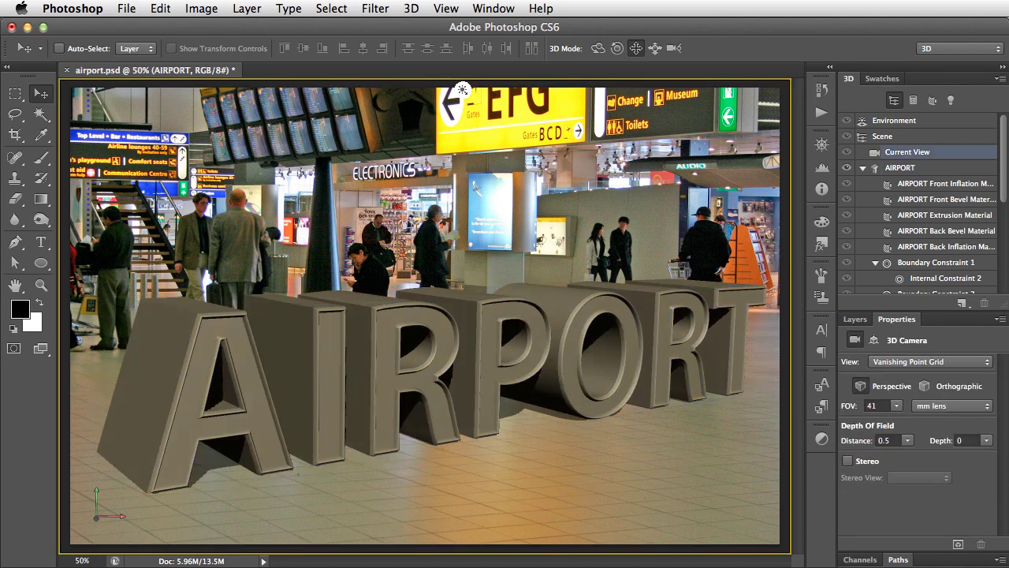
Select the infinite light and swing its direction so the AIRPORT shadows shift
{"action": "left_click", "coordinate": [463, 90]}
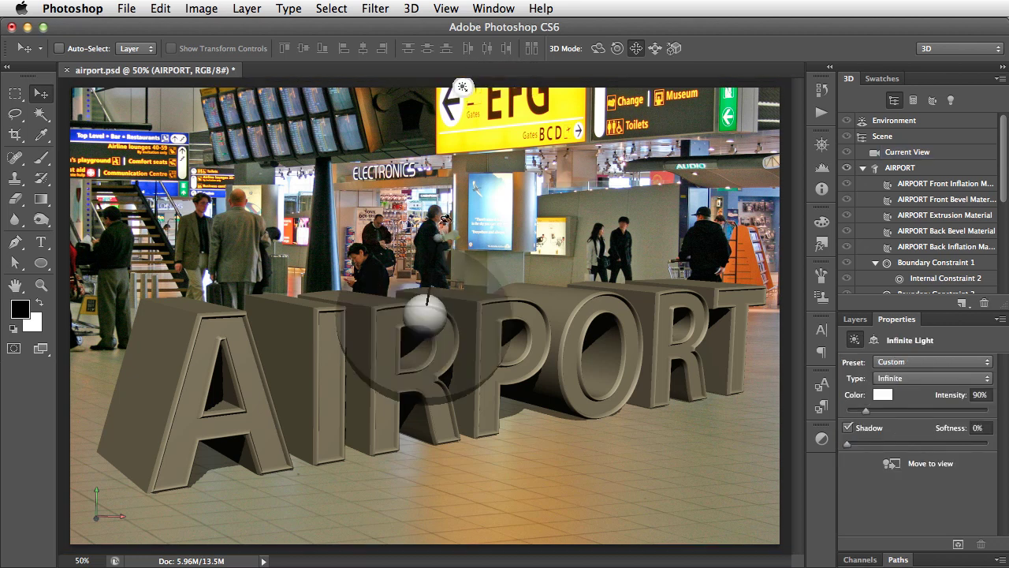
{"action": "mouse_move", "coordinate": [435, 242]}
{"action": "left_mouse_down"}
{"action": "mouse_move", "coordinate": [448, 249]}
{"action": "mouse_move", "coordinate": [538, 207]}
{"action": "mouse_move", "coordinate": [534, 221]}
{"action": "mouse_move", "coordinate": [526, 225]}
{"action": "mouse_move", "coordinate": [507, 191]}
{"action": "left_mouse_up"}
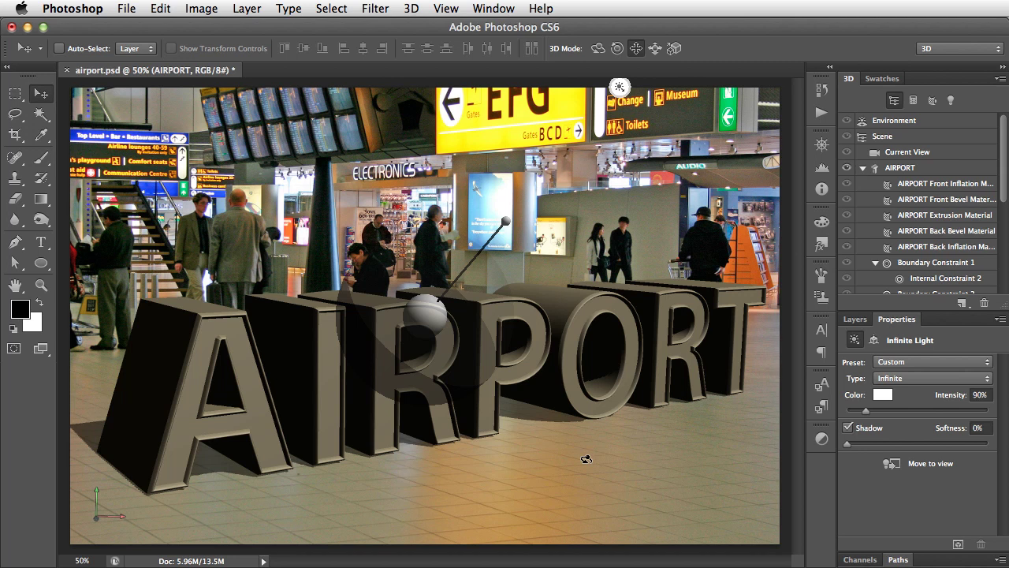
Enable Cast Shadows on the AIRPORT mesh and raise Infinite Light 1's shadow softness to 30%
{"action": "left_click", "coordinate": [666, 464]}
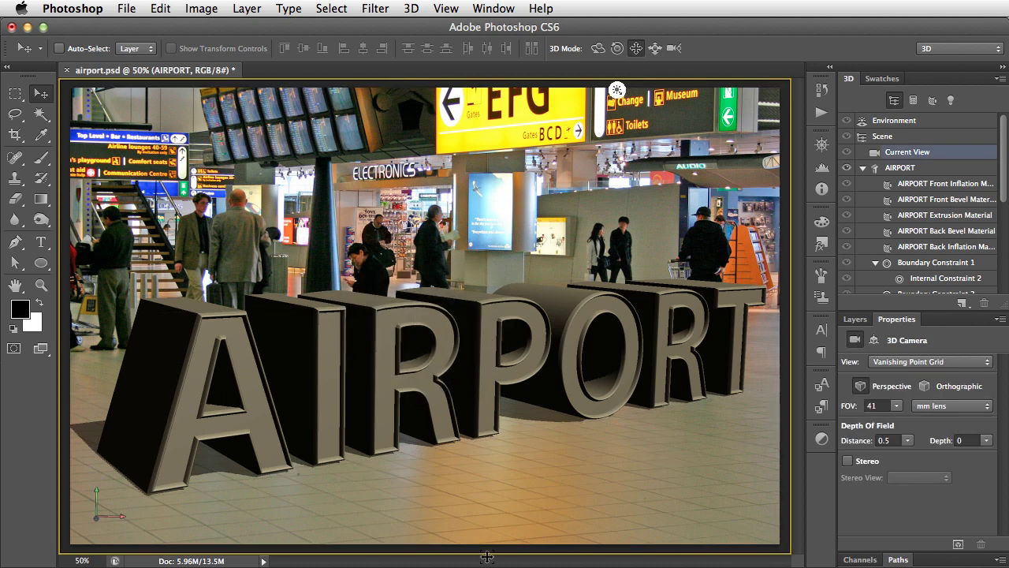
{"action": "left_click", "coordinate": [280, 455]}
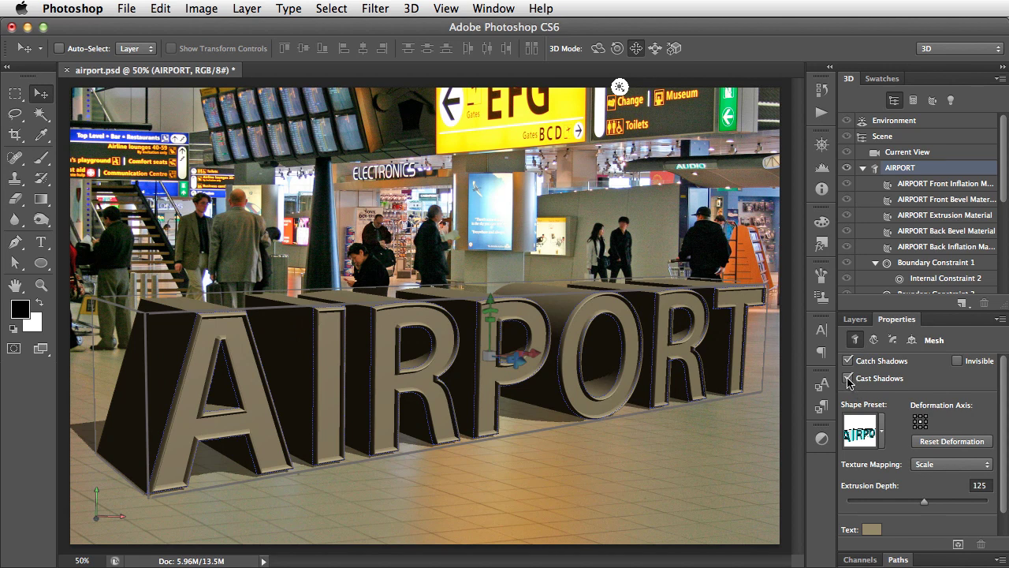
{"action": "left_click", "coordinate": [847, 378]}
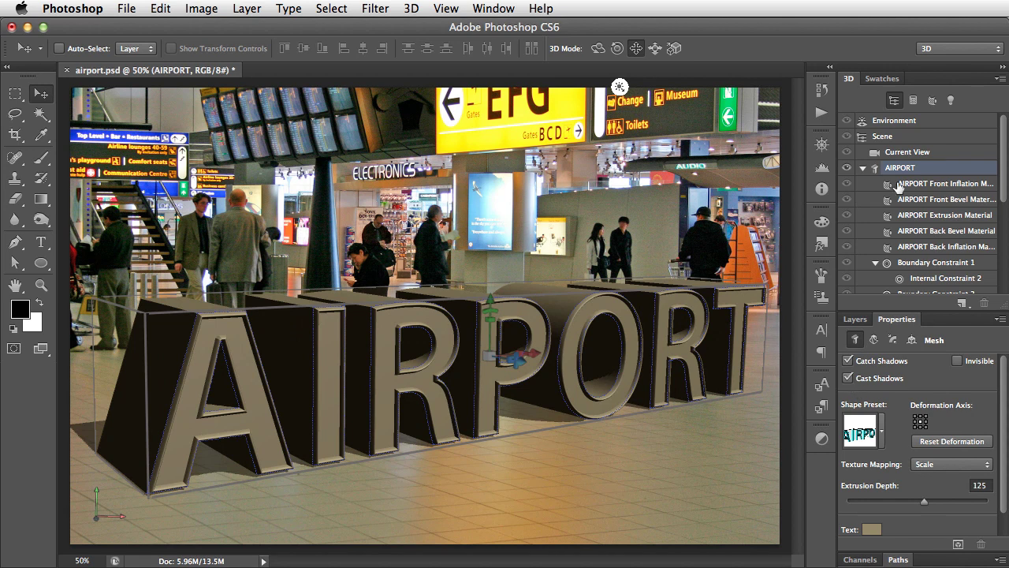
{"action": "left_click", "coordinate": [953, 100]}
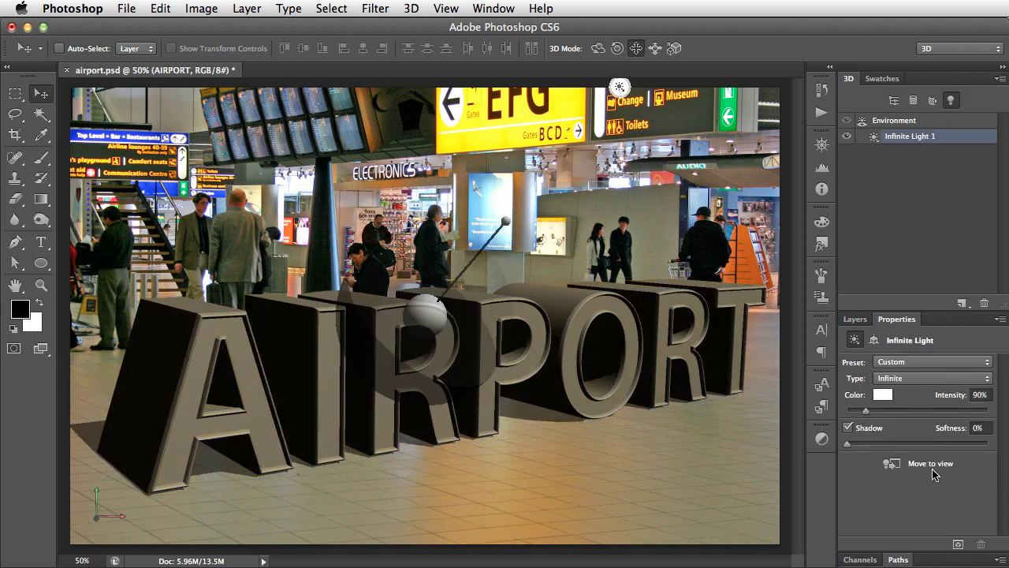
{"action": "left_click_drag", "start_coordinate": [849, 449], "coordinate": [889, 446]}
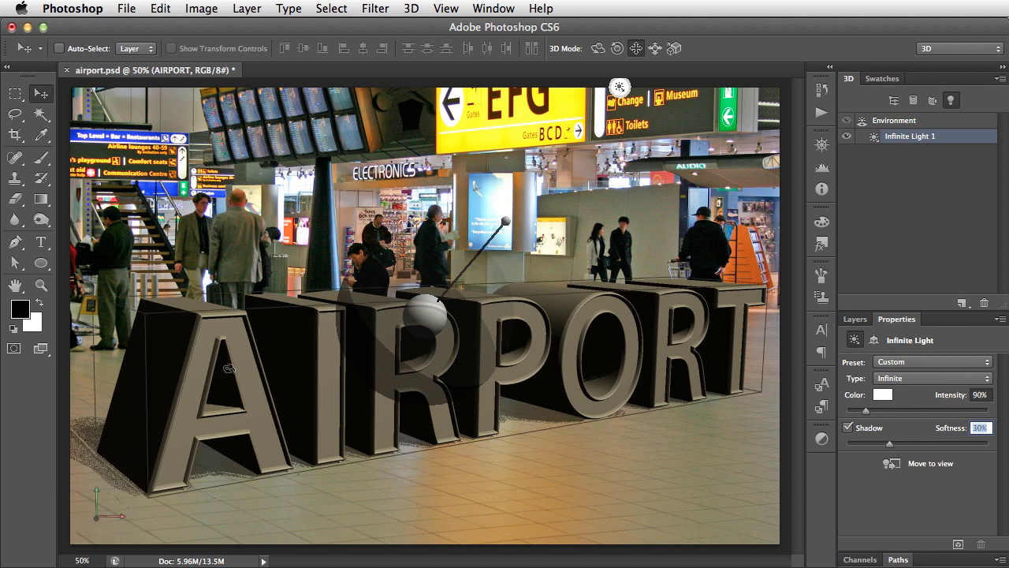
Marquee the area around the letter A, render it via 3D > Render, then deselect
{"action": "left_click", "coordinate": [264, 504]}
{"action": "key", "text": "m"}
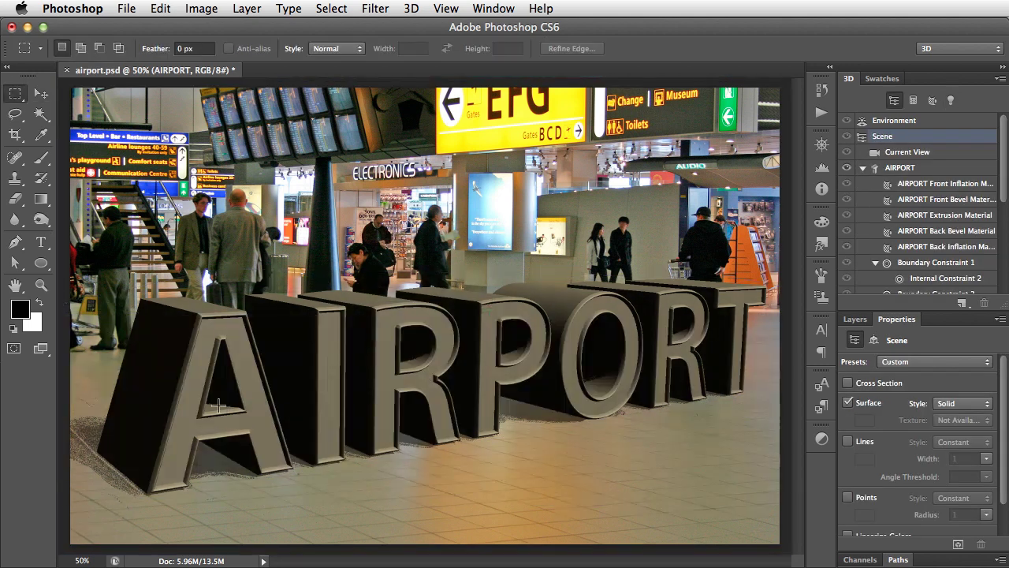
{"action": "left_click_drag", "start_coordinate": [243, 334], "coordinate": [43, 529]}
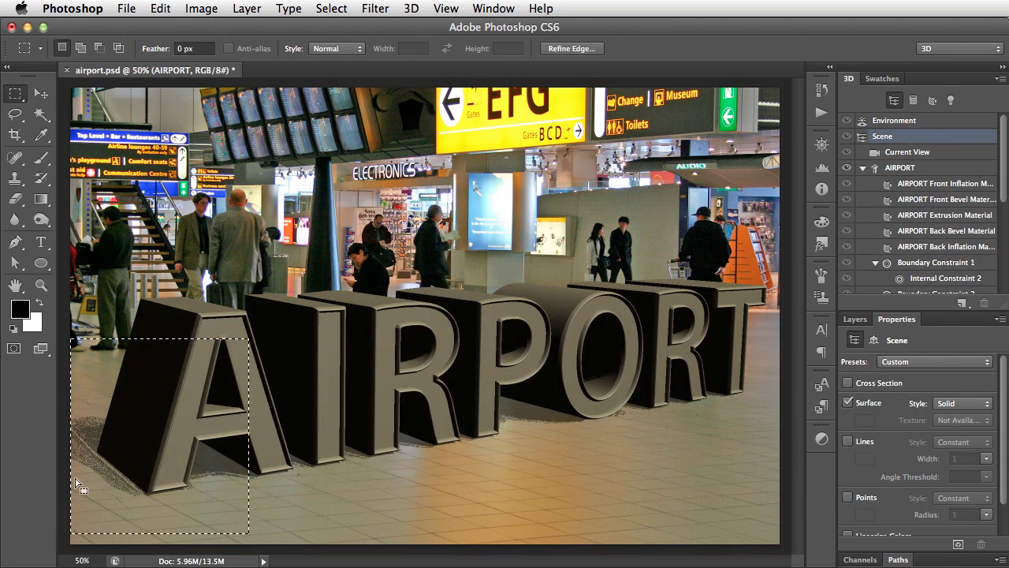
{"action": "left_click", "coordinate": [412, 8]}
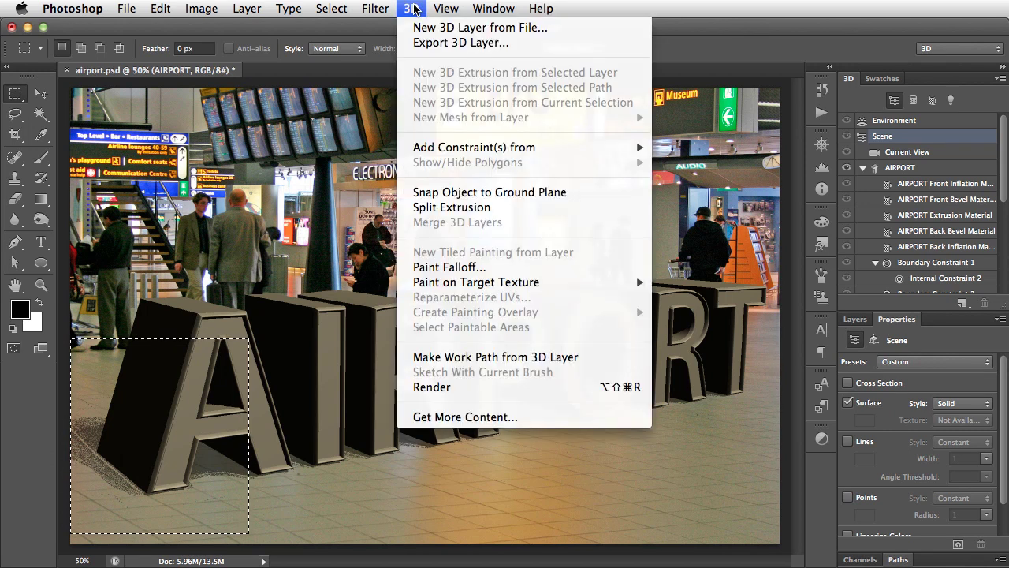
{"action": "left_click", "coordinate": [490, 387]}
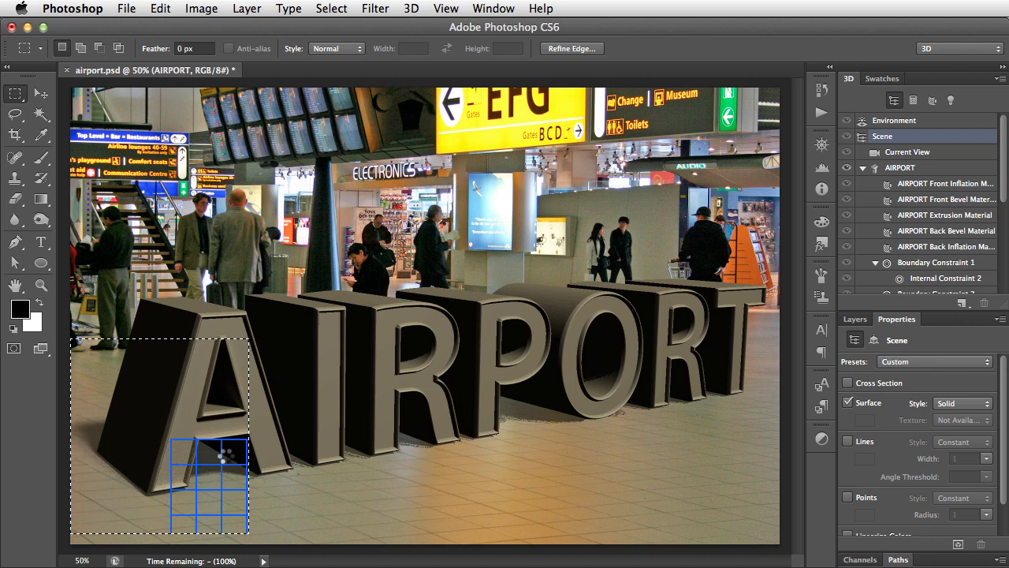
{"action": "left_click", "coordinate": [299, 502]}
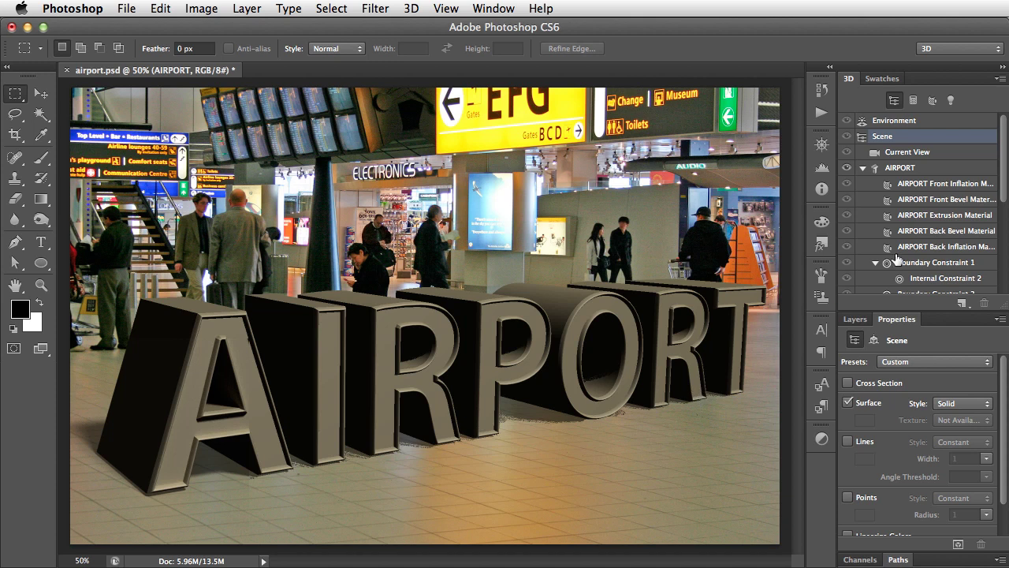
Set the Environment ground-plane reflections to 50% opacity and 30% roughness
{"action": "left_click", "coordinate": [893, 122]}
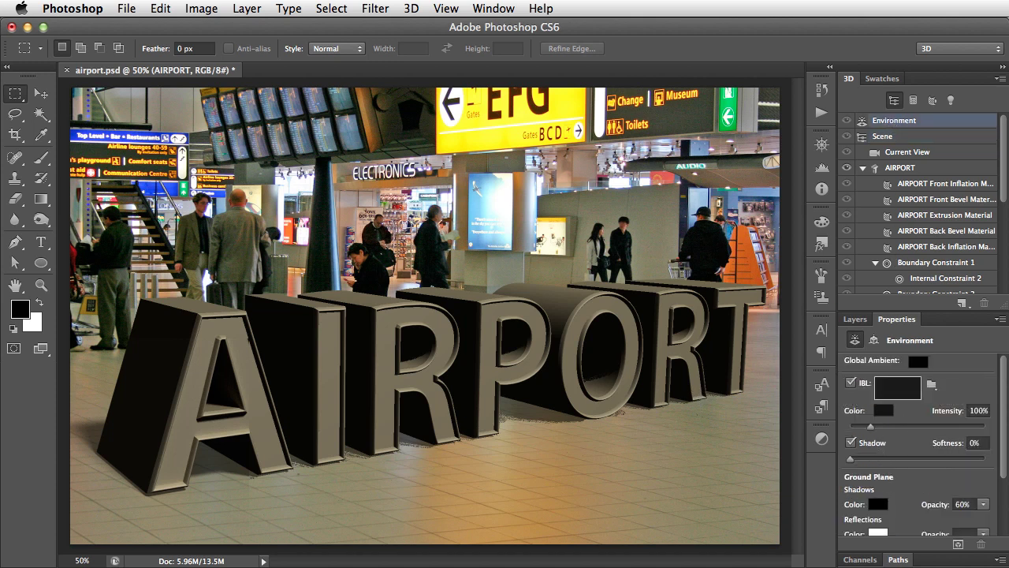
{"action": "scroll", "coordinate": [1001, 386], "scroll_direction": "down", "scroll_amount": 5}
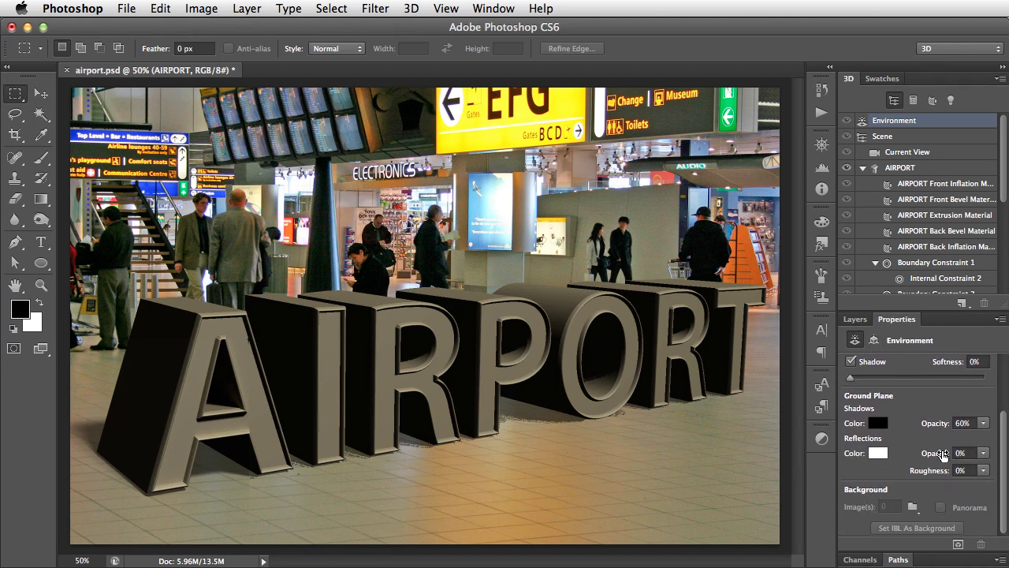
{"action": "left_click_drag", "start_coordinate": [938, 456], "coordinate": [969, 487]}
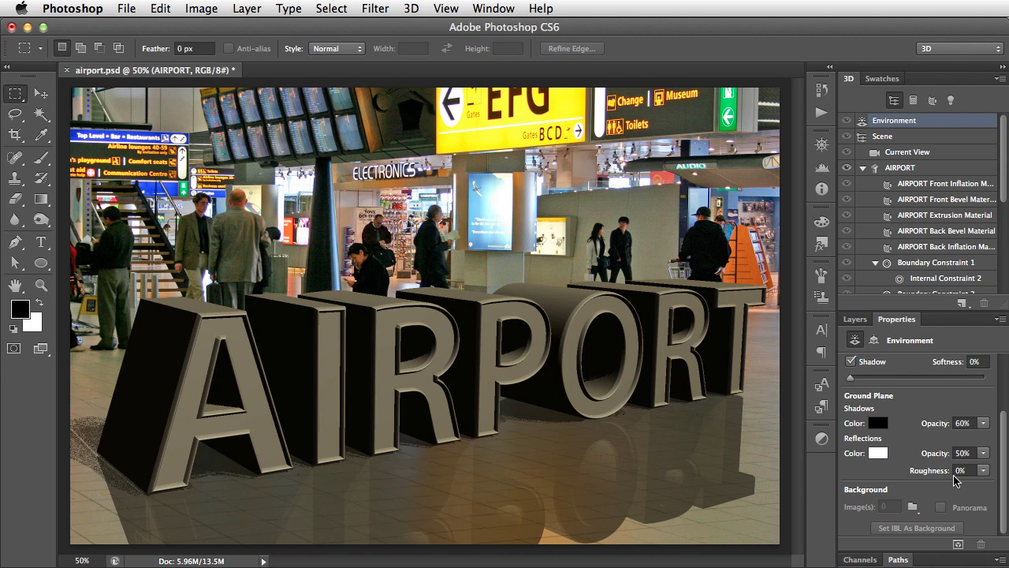
{"action": "left_click_drag", "start_coordinate": [983, 475], "coordinate": [952, 506]}
{"action": "left_click", "coordinate": [731, 466]}
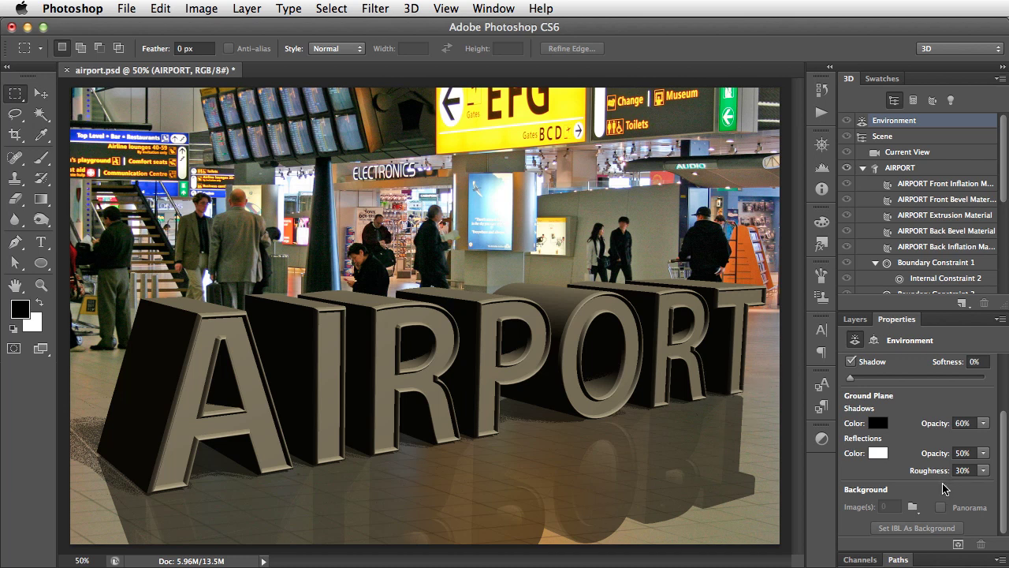
Marquee a floor patch below the T and test-render it, stopping the render partway
{"action": "left_click_drag", "start_coordinate": [769, 364], "coordinate": [615, 543]}
{"action": "left_click", "coordinate": [411, 8]}
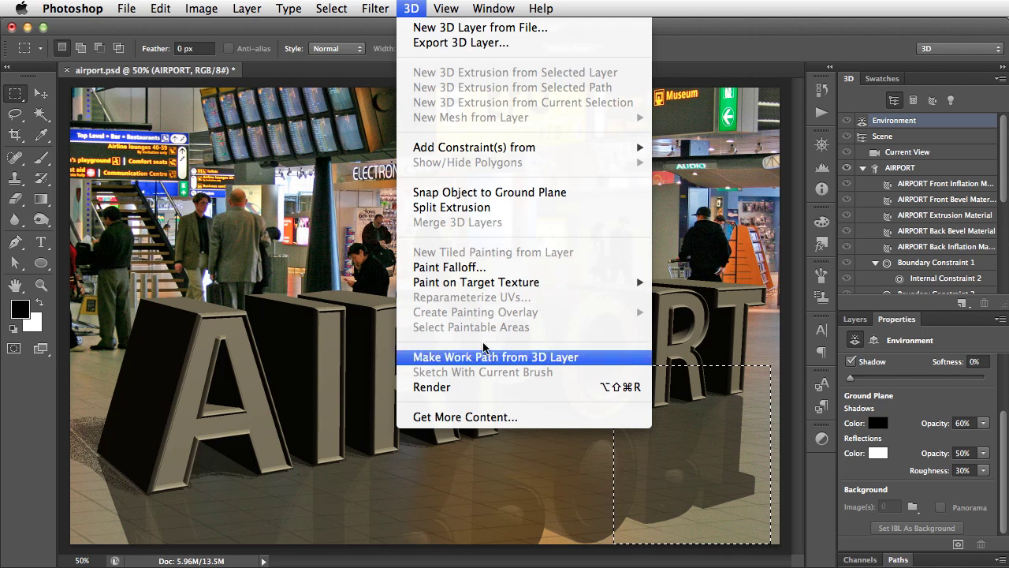
{"action": "left_click", "coordinate": [494, 387]}
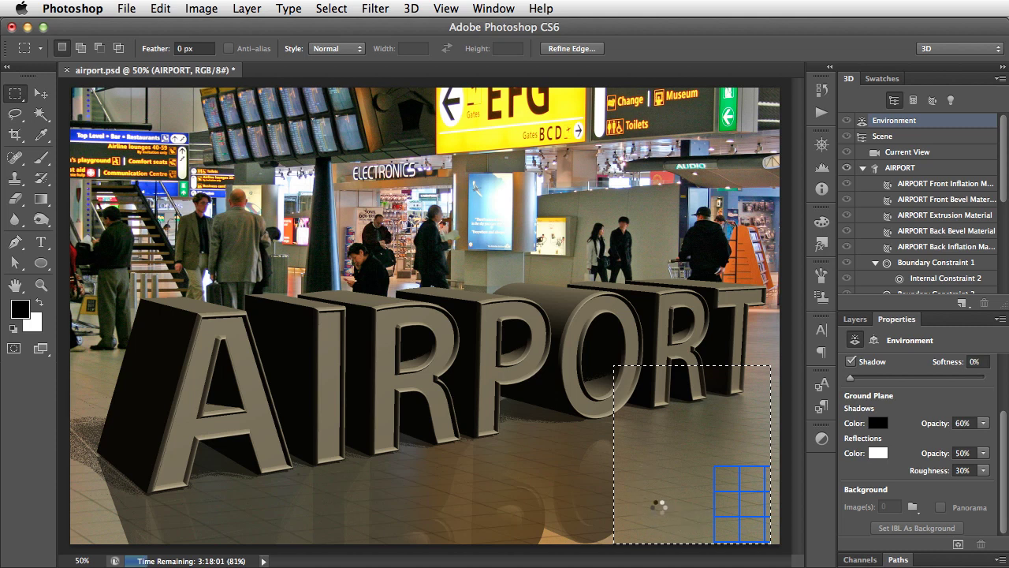
{"action": "left_click", "coordinate": [670, 511]}
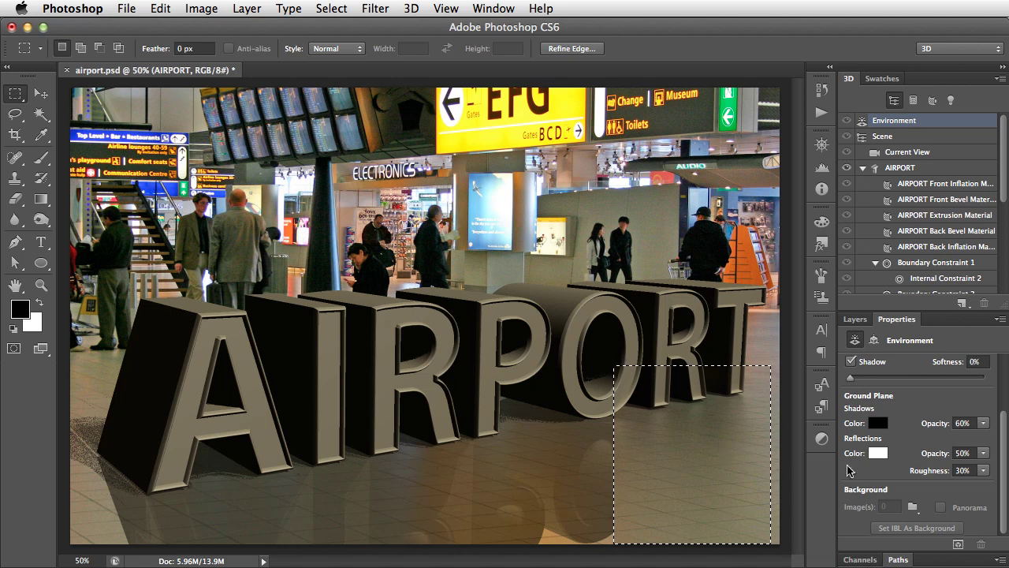
{"action": "left_click", "coordinate": [983, 471]}
Lower reflection roughness to 20% and re-render the floor patch, stopping with Esc
{"action": "left_click_drag", "start_coordinate": [946, 485], "coordinate": [938, 487]}
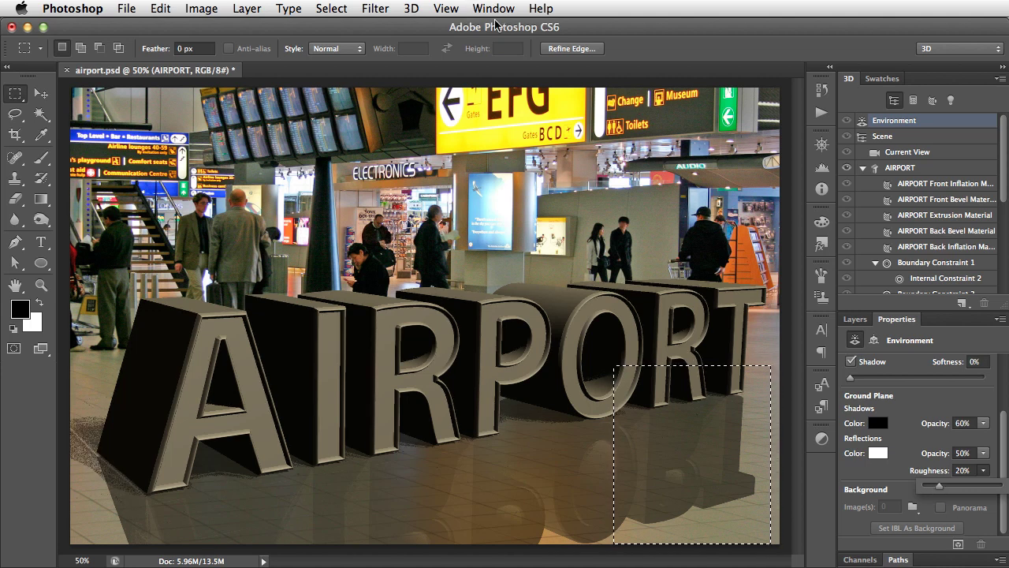
{"action": "left_click", "coordinate": [411, 7]}
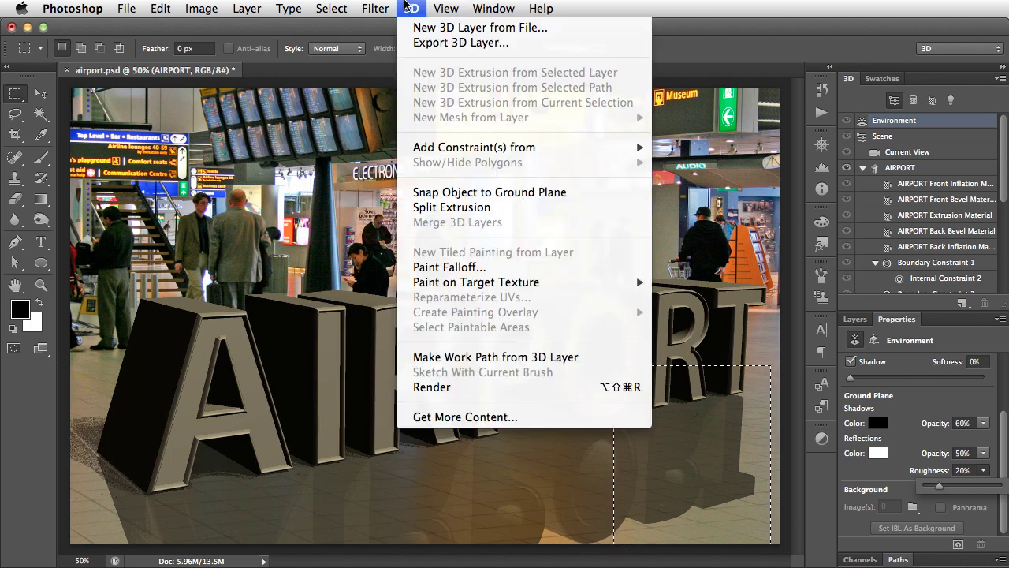
{"action": "left_click", "coordinate": [471, 387]}
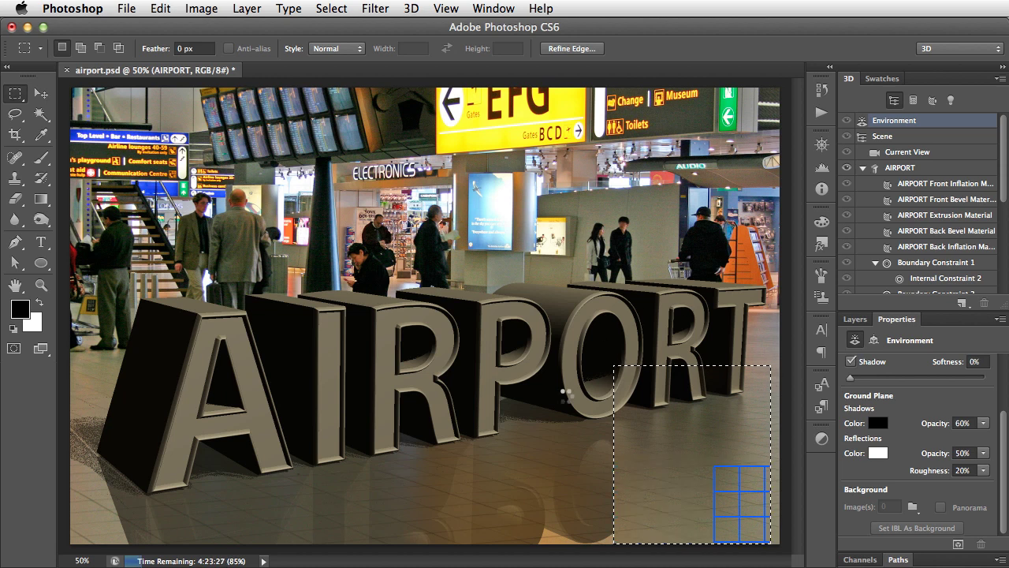
{"action": "key", "text": "Escape"}
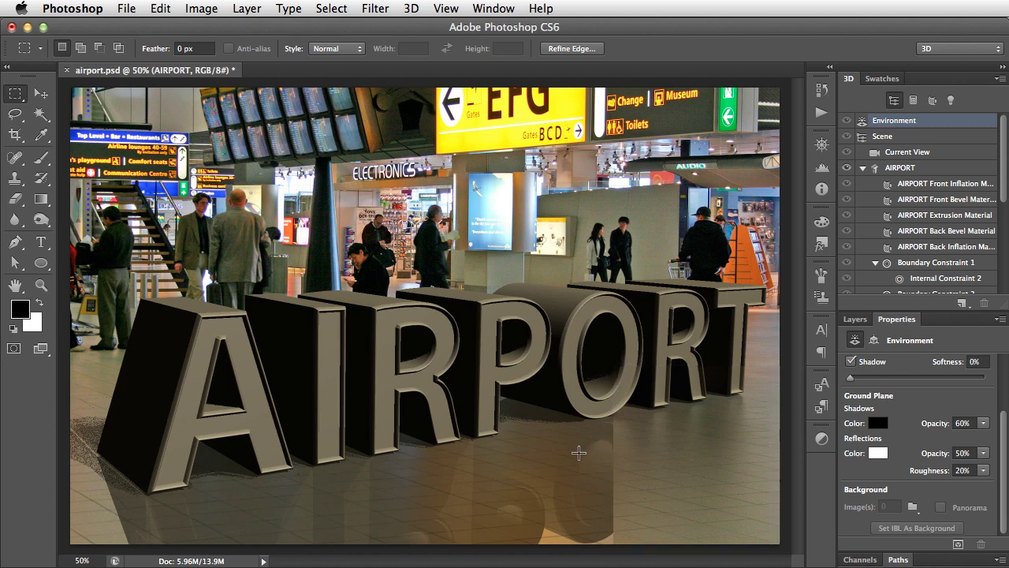
Deselect the floor patch and add a New Infinite Light from the Lights list
{"action": "left_click", "coordinate": [583, 451]}
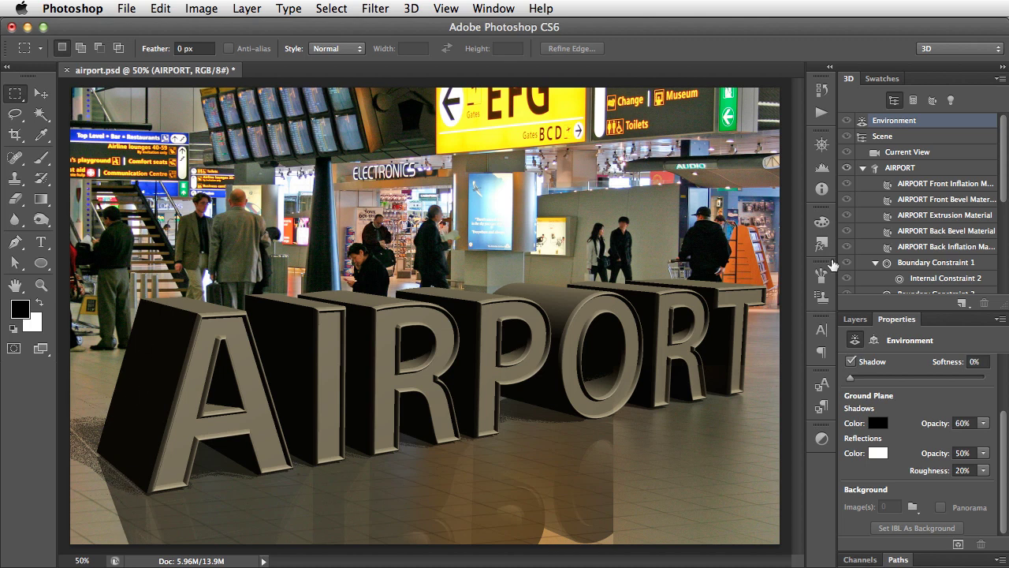
{"action": "left_click", "coordinate": [951, 101]}
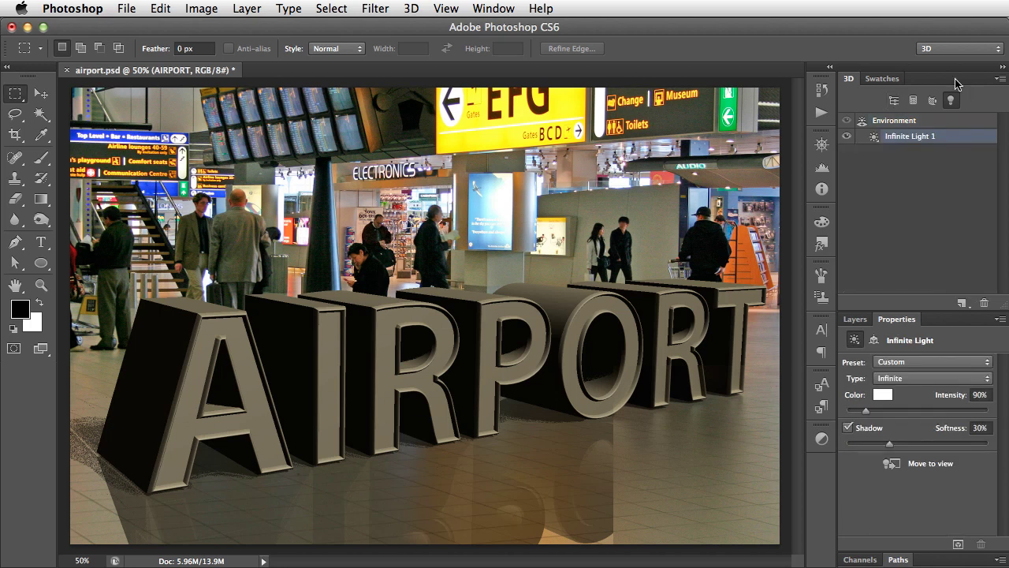
{"action": "left_click", "coordinate": [960, 302]}
{"action": "left_click", "coordinate": [969, 337]}
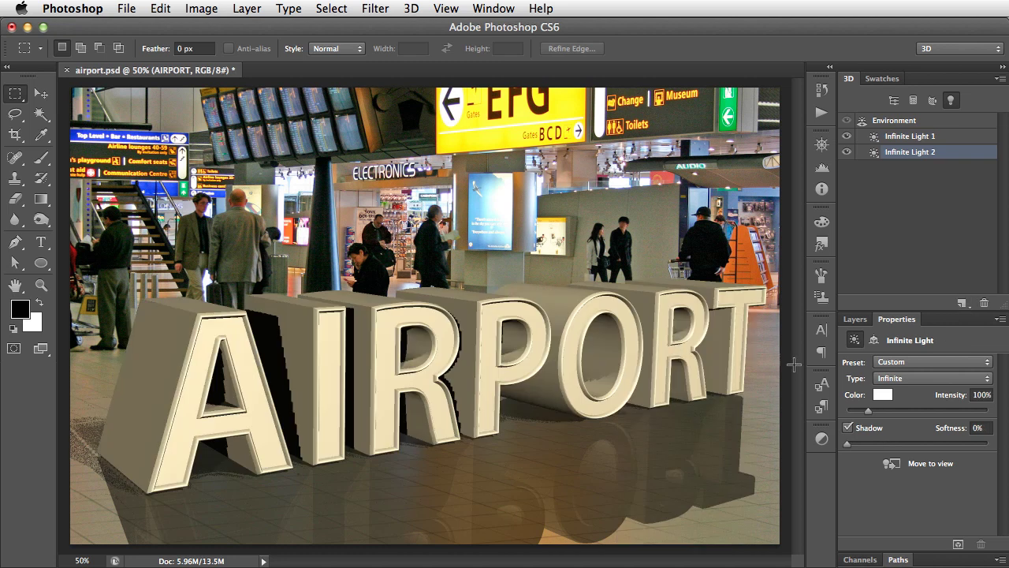
Rotate Infinite Light 2 into a fill angle with 60% intensity and 85% shadow softness
{"action": "key", "text": "v"}
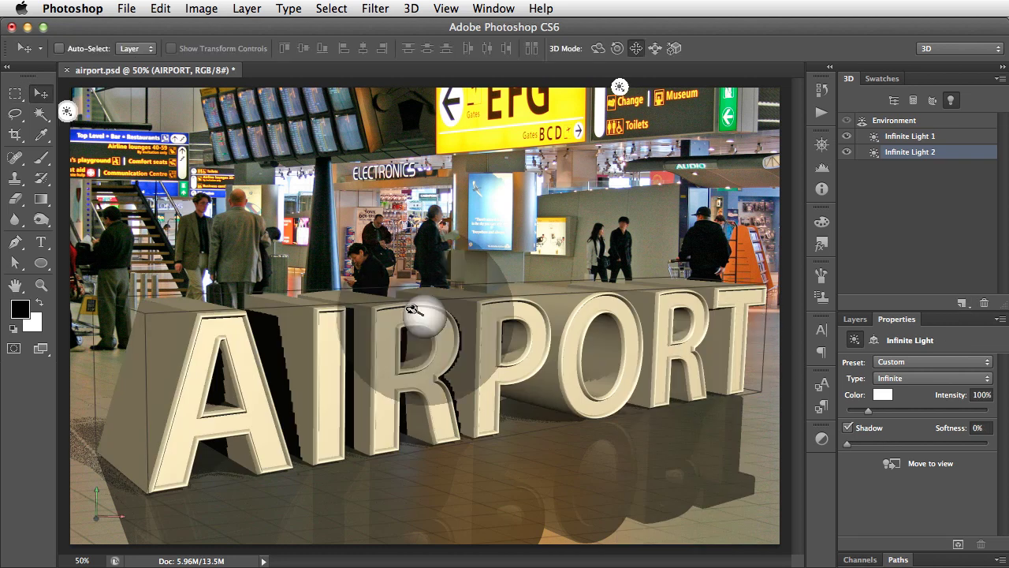
{"action": "mouse_move", "coordinate": [412, 309]}
{"action": "left_mouse_down"}
{"action": "mouse_move", "coordinate": [331, 232]}
{"action": "mouse_move", "coordinate": [329, 245]}
{"action": "left_mouse_up"}
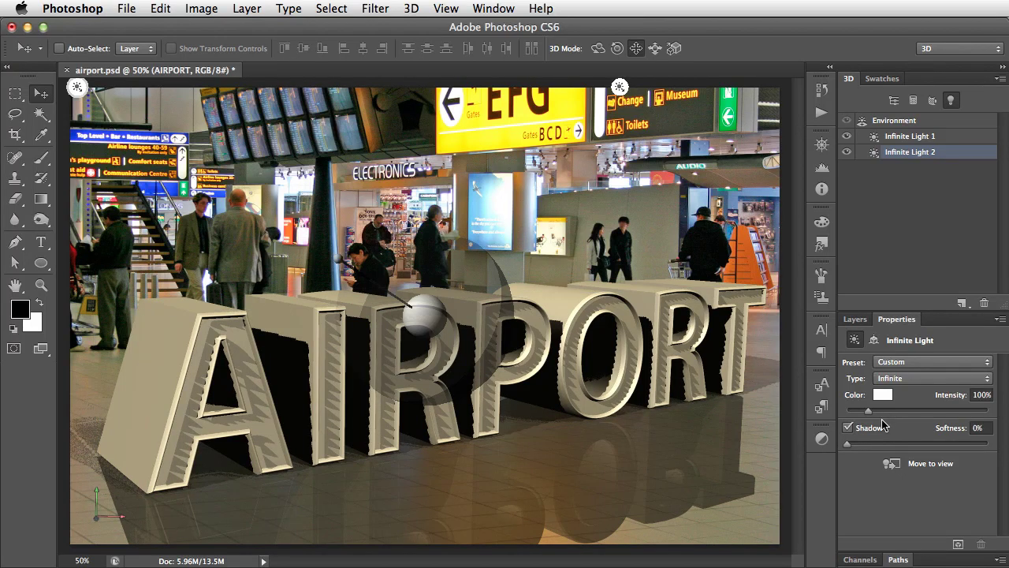
{"action": "left_click_drag", "start_coordinate": [960, 400], "coordinate": [933, 414]}
{"action": "mouse_move", "coordinate": [340, 262]}
{"action": "left_mouse_down"}
{"action": "mouse_move", "coordinate": [356, 249]}
{"action": "mouse_move", "coordinate": [349, 254]}
{"action": "left_mouse_up"}
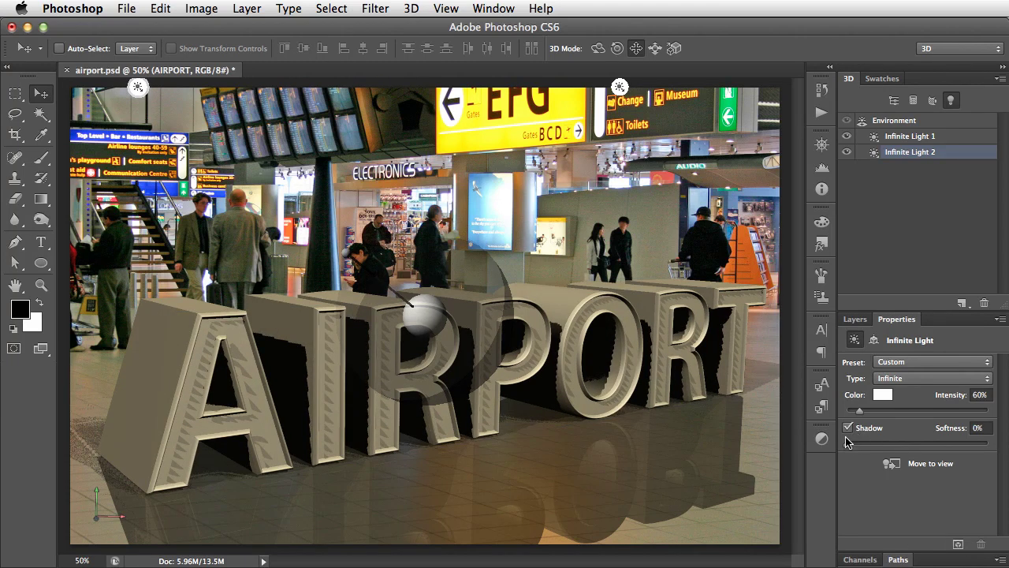
{"action": "left_click_drag", "start_coordinate": [848, 444], "coordinate": [966, 443]}
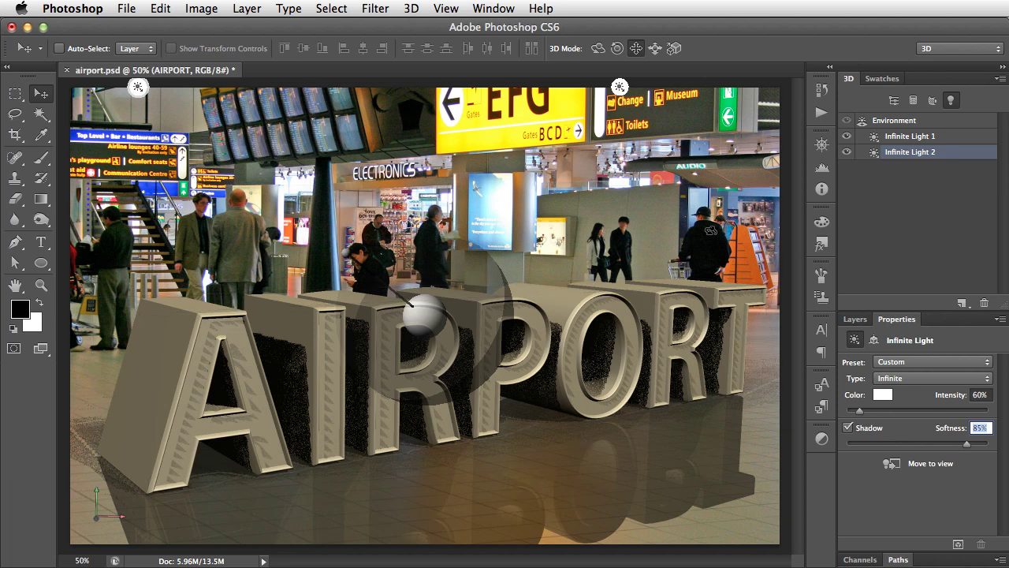
Marquee the area around the P and O, test-render it with 3D > Render, then deselect
{"action": "left_click", "coordinate": [709, 229]}
{"action": "key", "text": "m"}
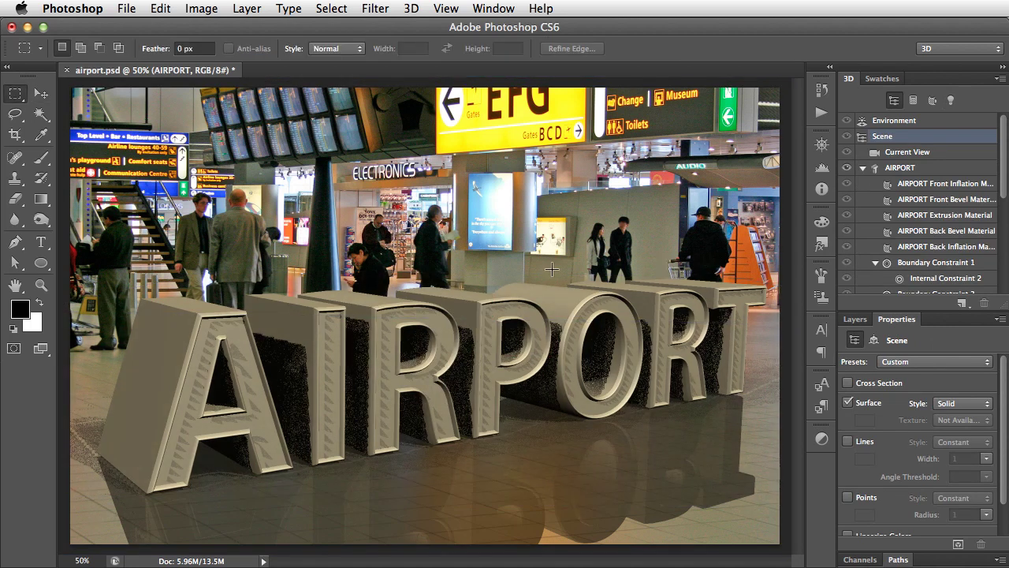
{"action": "left_click_drag", "start_coordinate": [618, 257], "coordinate": [446, 468]}
{"action": "left_click", "coordinate": [411, 10]}
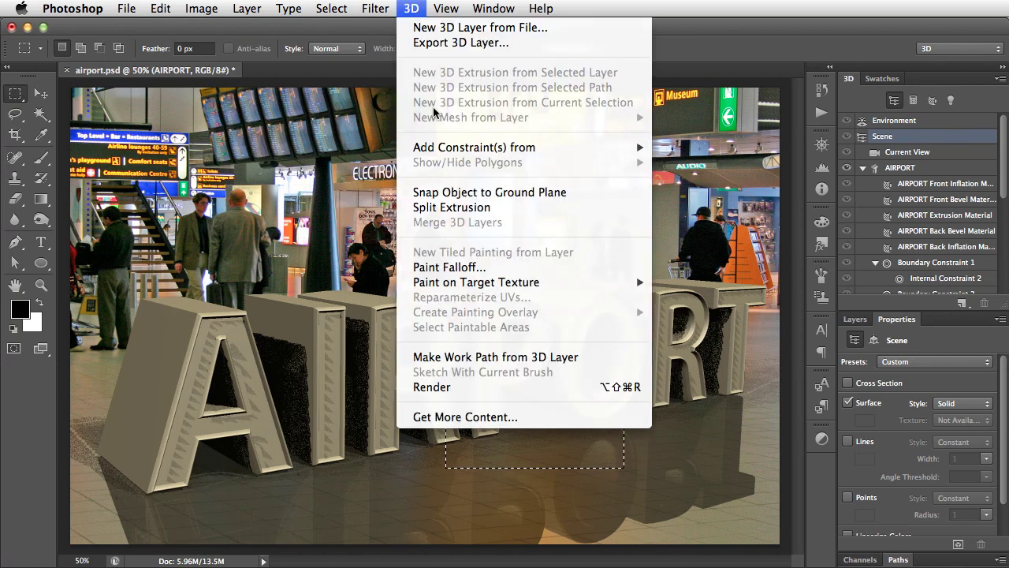
{"action": "left_click", "coordinate": [500, 387]}
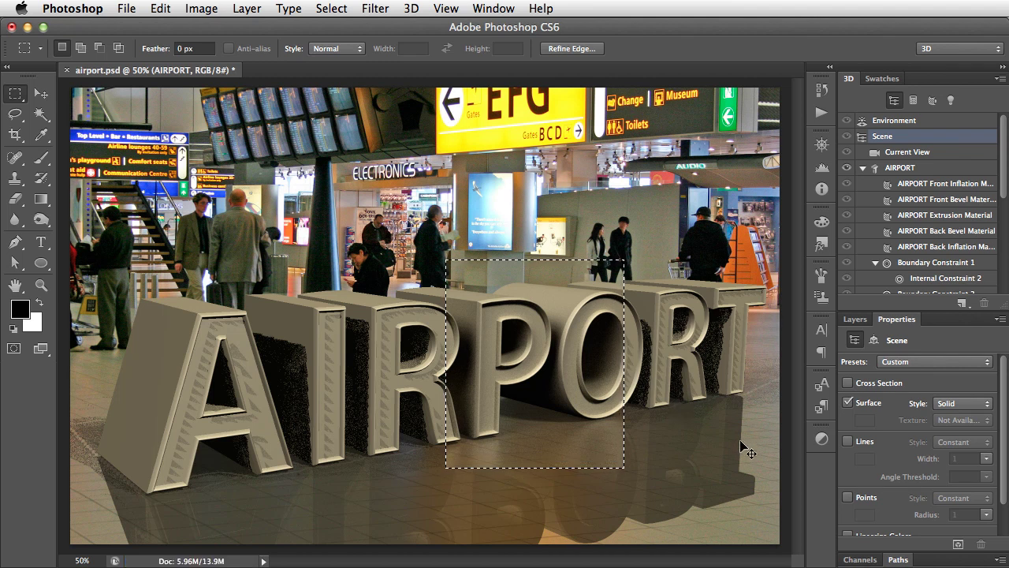
{"action": "left_click", "coordinate": [670, 384]}
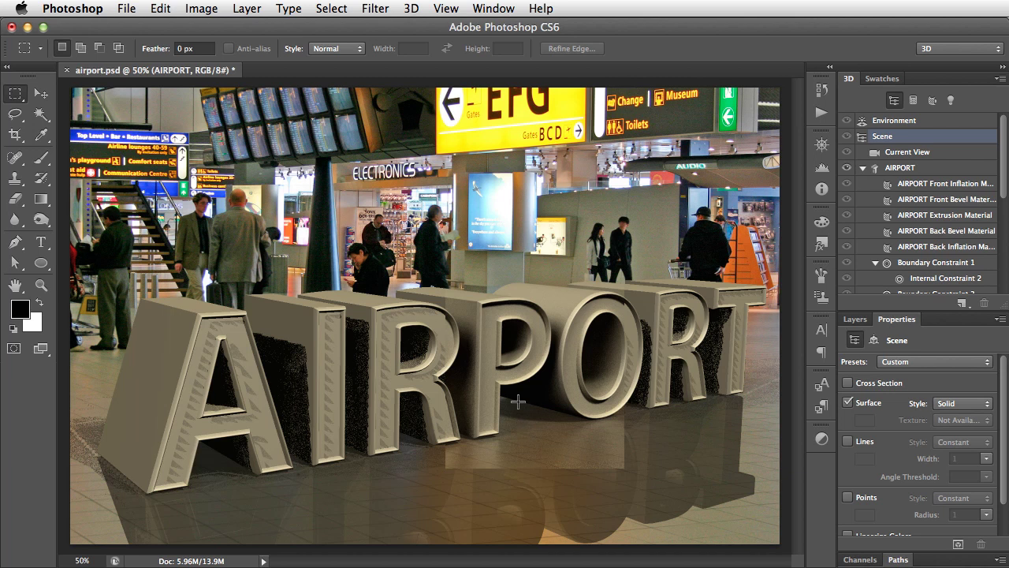
Run 3D > Render on the entire AIRPORT scene with nothing selected
{"action": "left_click", "coordinate": [411, 8]}
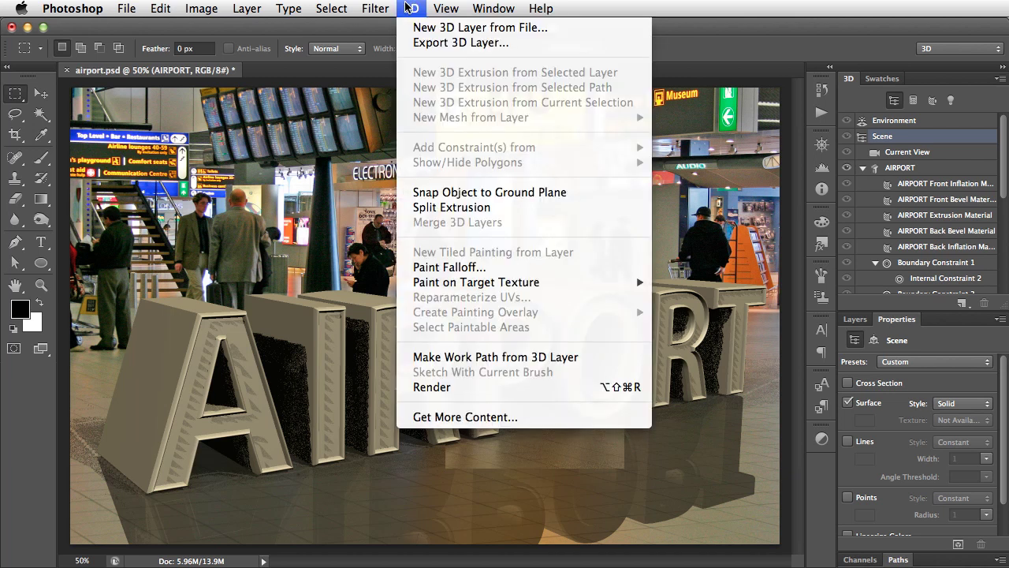
{"action": "left_click", "coordinate": [502, 388]}
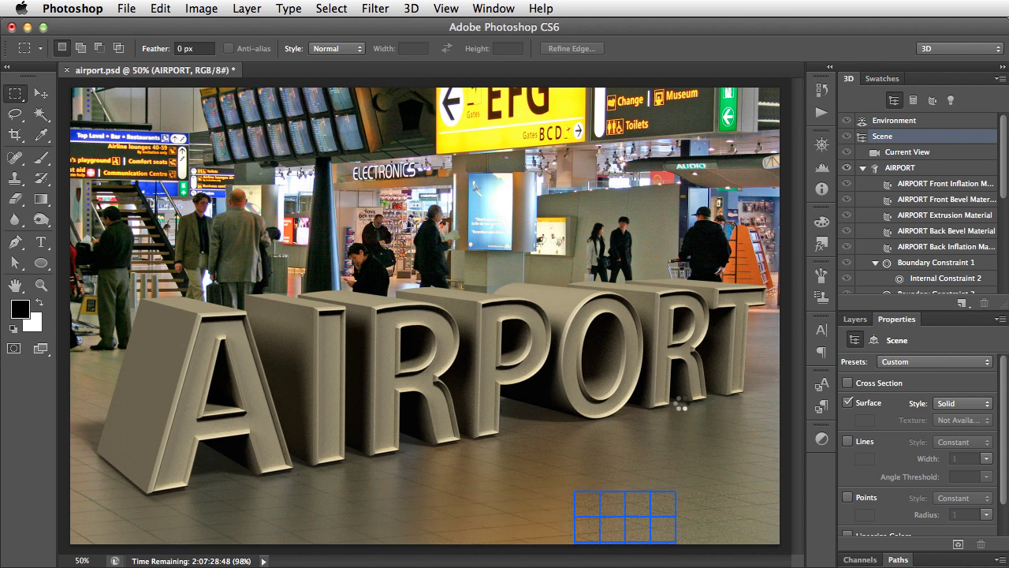
{"action": "left_click", "coordinate": [734, 435]}
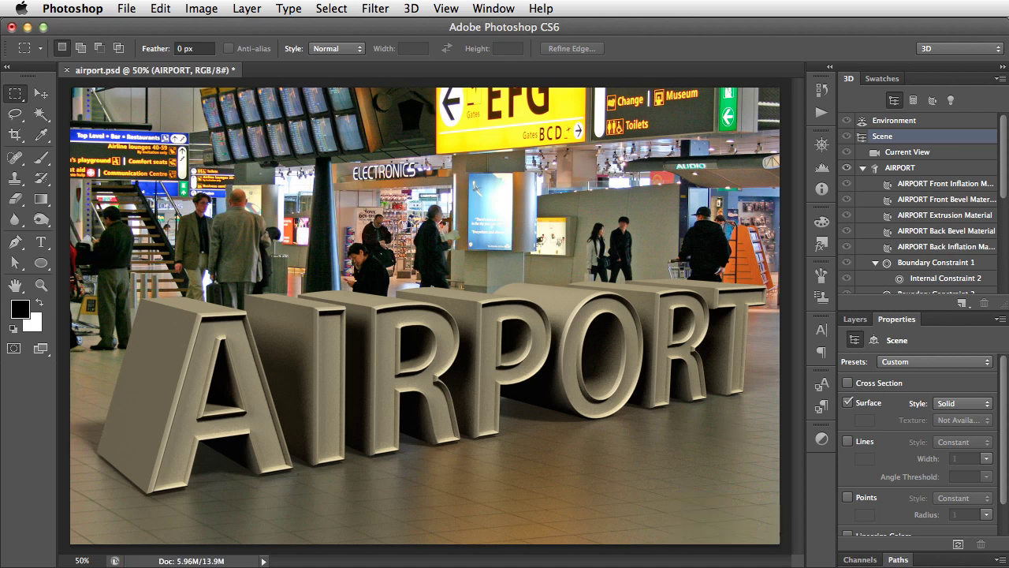